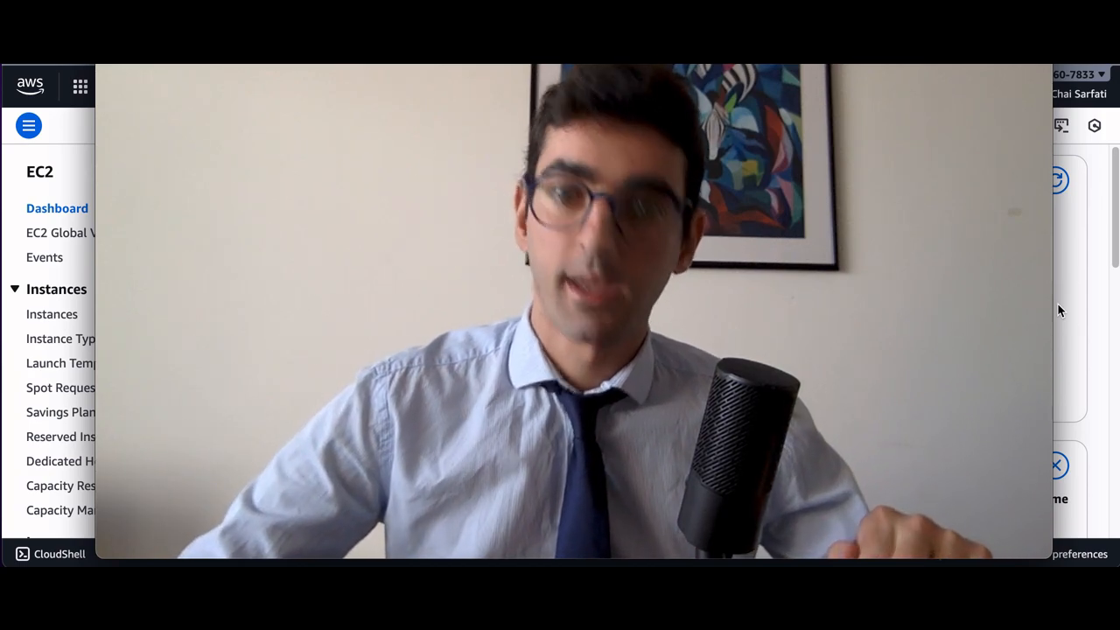
{"action": "mouse_move", "coordinate": [984, 253]}
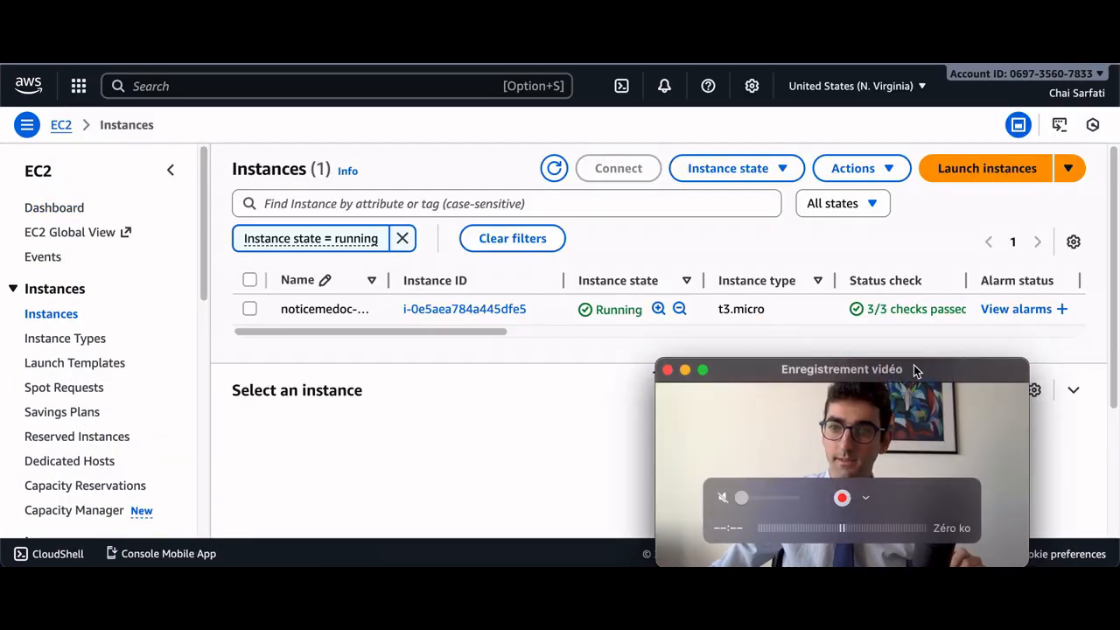
{"action": "left_click_drag", "start_coordinate": [915, 366], "coordinate": [979, 359]}
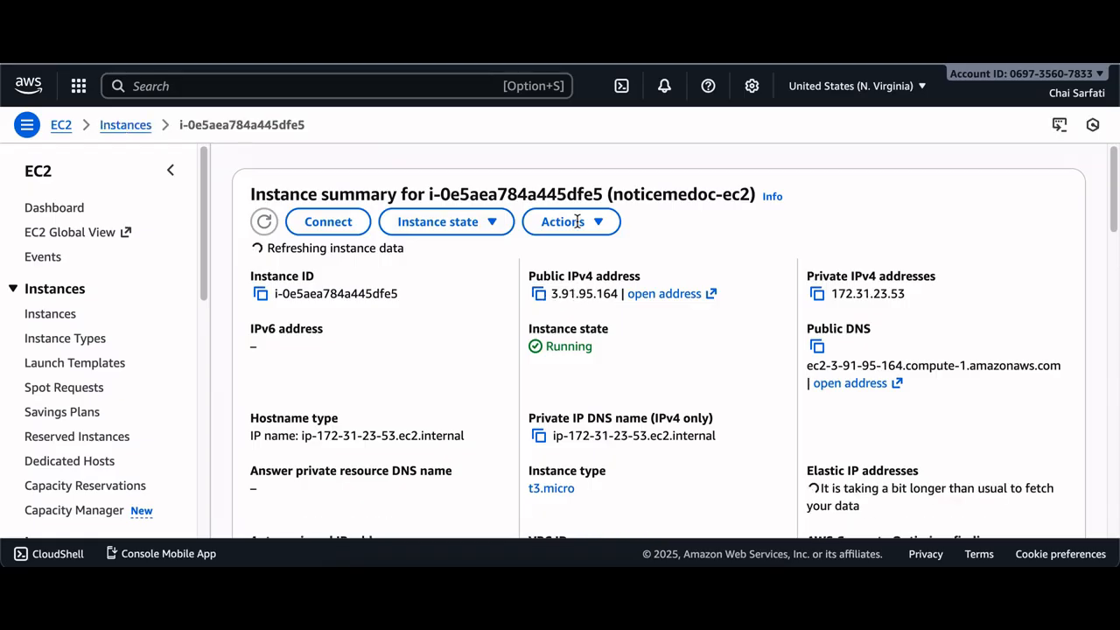
Open the Notice-medoc.fr site in a new browser tab and search it for a medication starting with 'dolipra'
{"action": "key", "text": "super+t"}
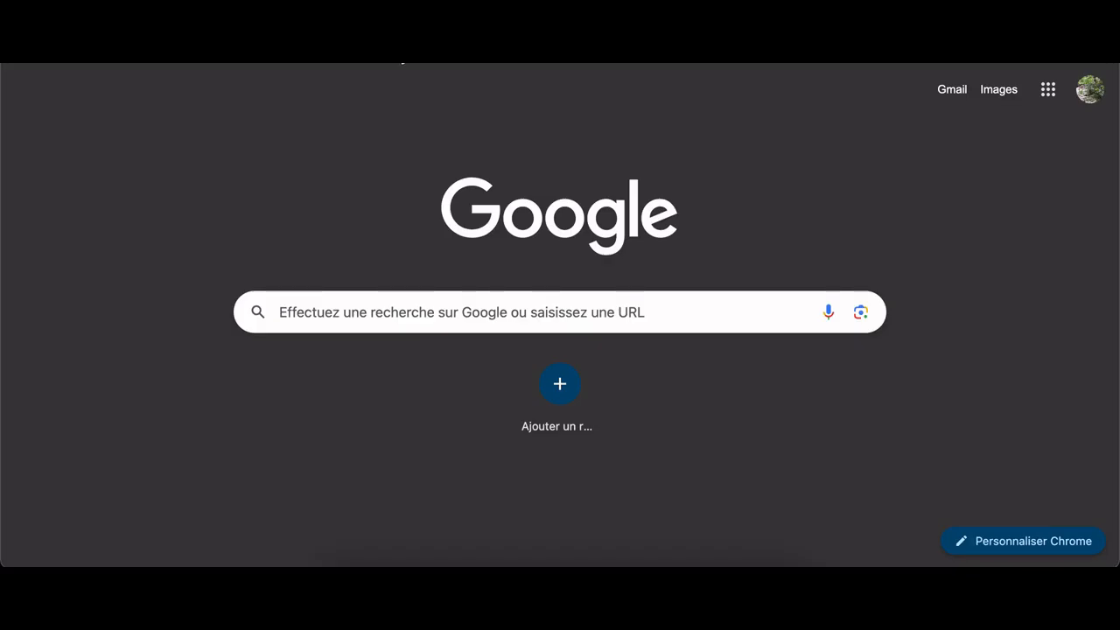
{"action": "key", "text": "Return"}
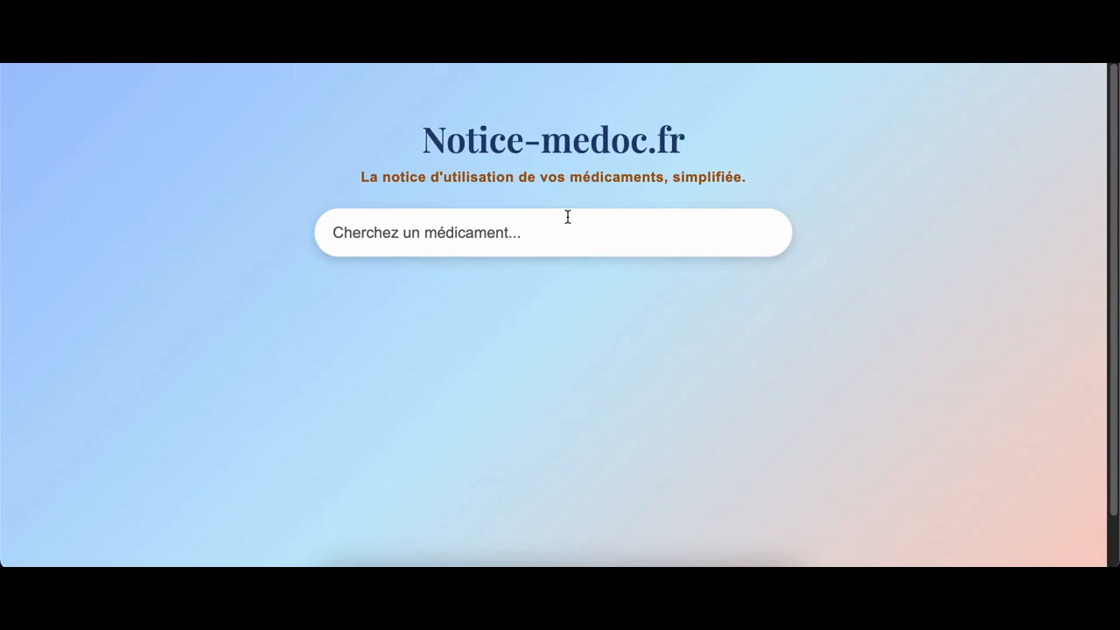
{"action": "left_click", "coordinate": [475, 234]}
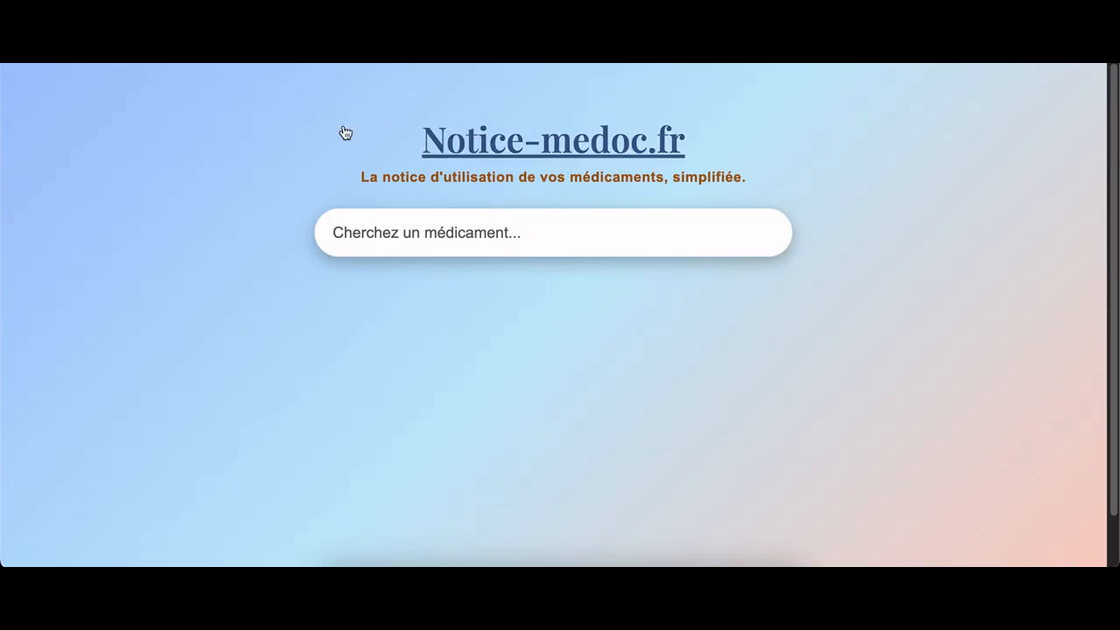
{"action": "type", "text": "dolipr"}
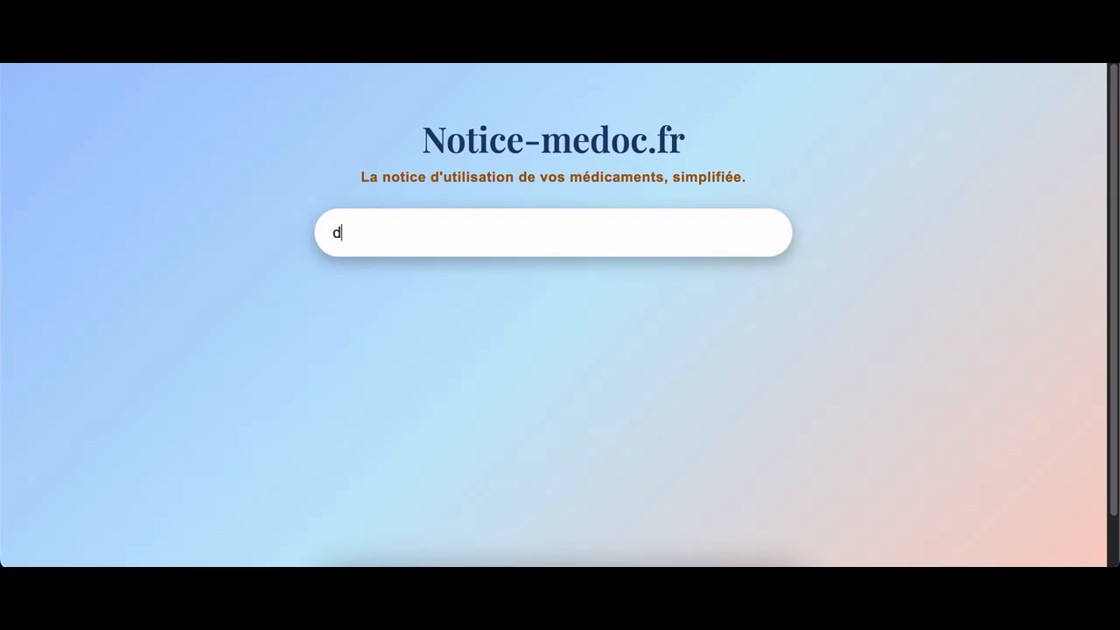
{"action": "type", "text": "a"}
{"action": "left_click", "coordinate": [520, 332]}
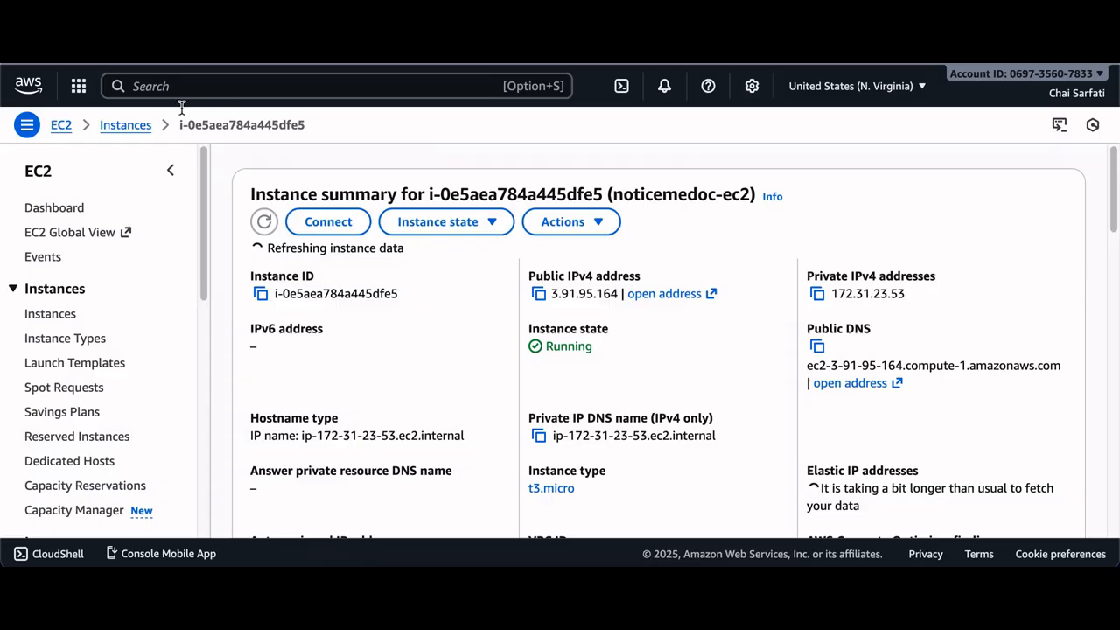
Open the Route 53 service from the console search with 'route53'
{"action": "left_click", "coordinate": [223, 85]}
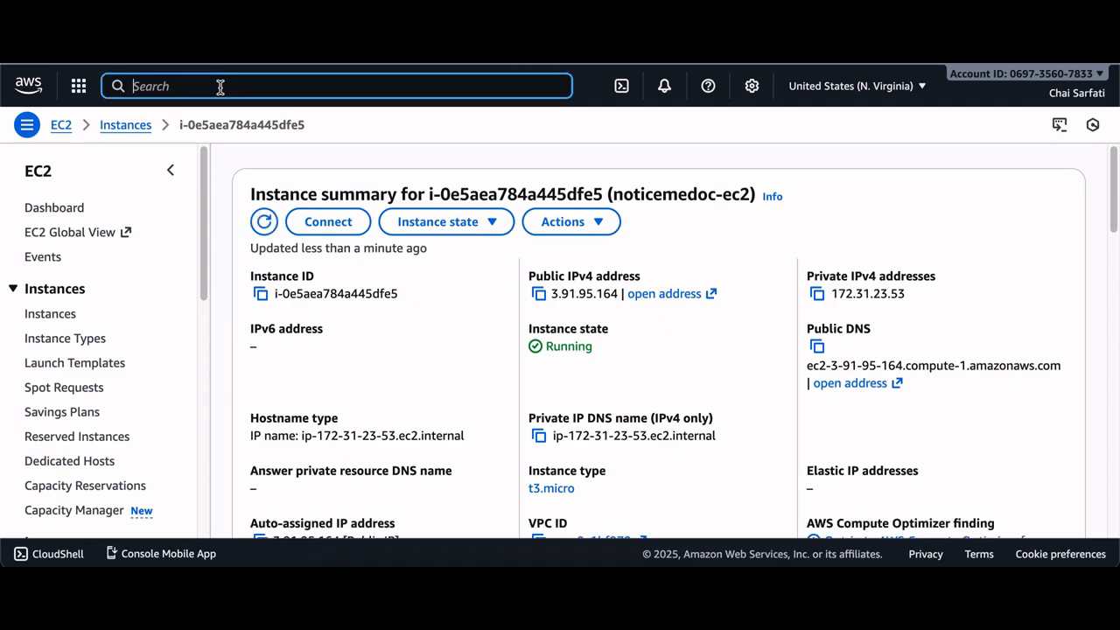
{"action": "type", "text": "route53"}
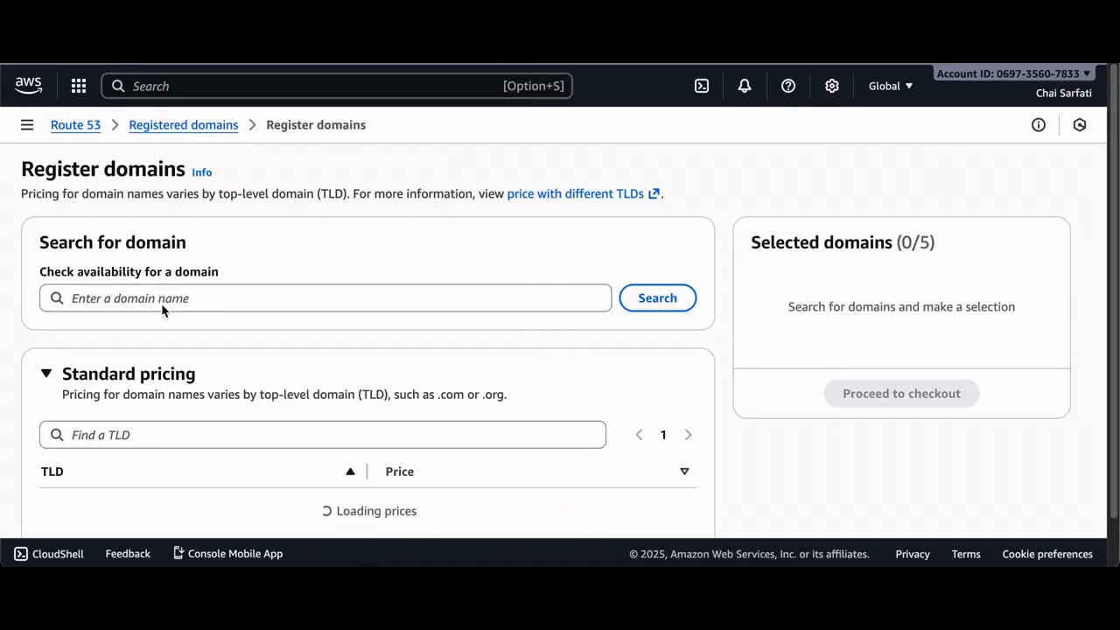
Check availability of the domain noticemedoc.fr in the domain registration search
{"action": "left_click", "coordinate": [161, 297]}
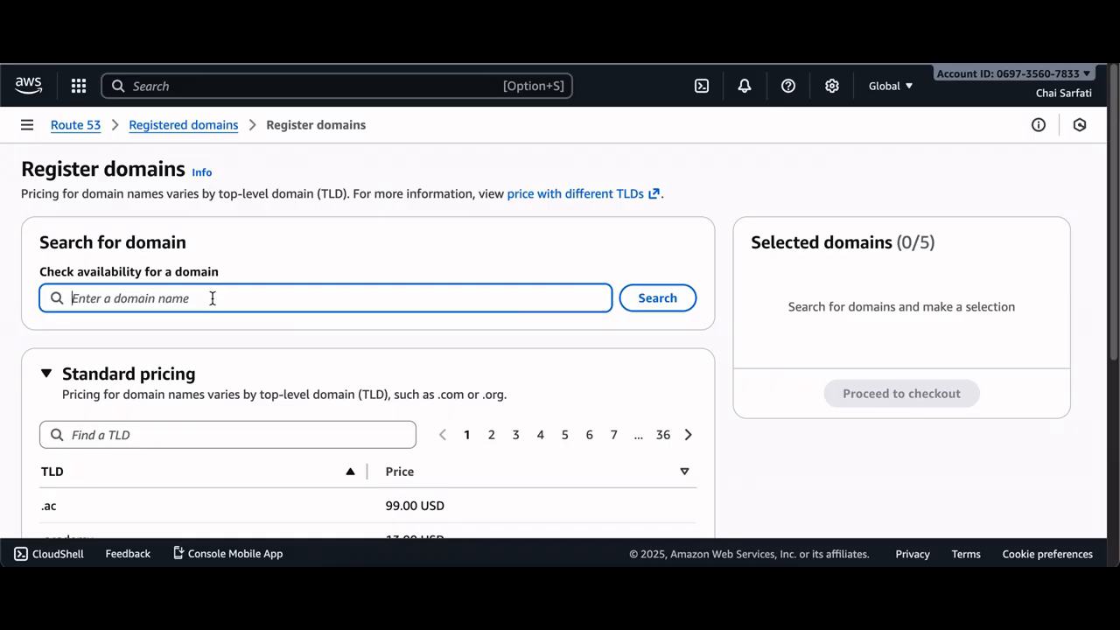
{"action": "type", "text": "n"}
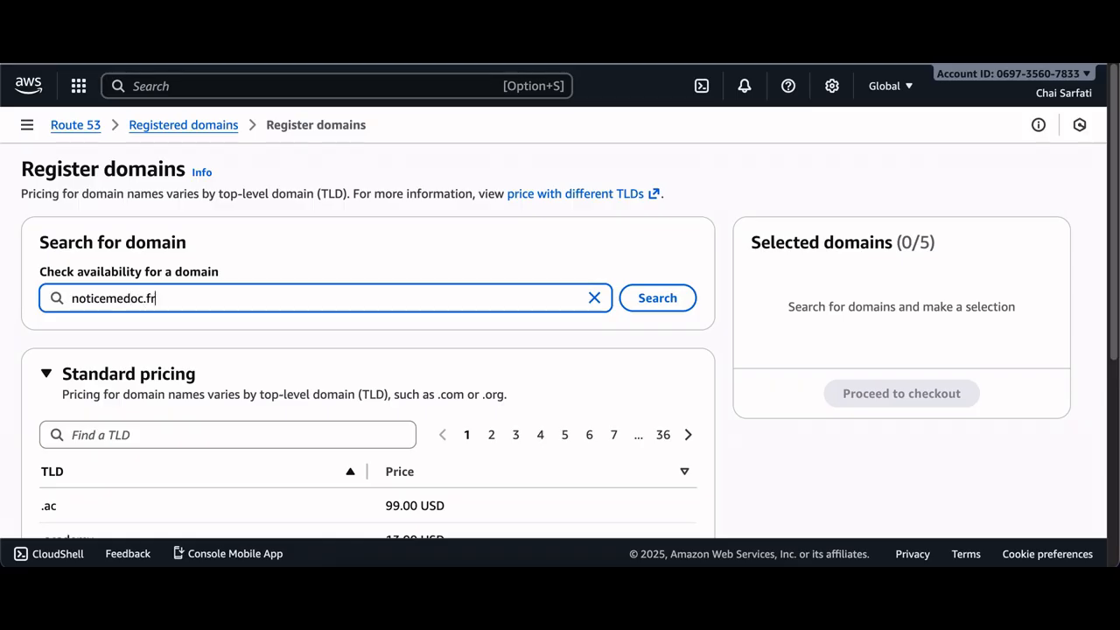
{"action": "type", "text": "oticemedoc.fr"}
{"action": "scroll", "coordinate": [260, 318], "scroll_direction": "down", "scroll_amount": 1}
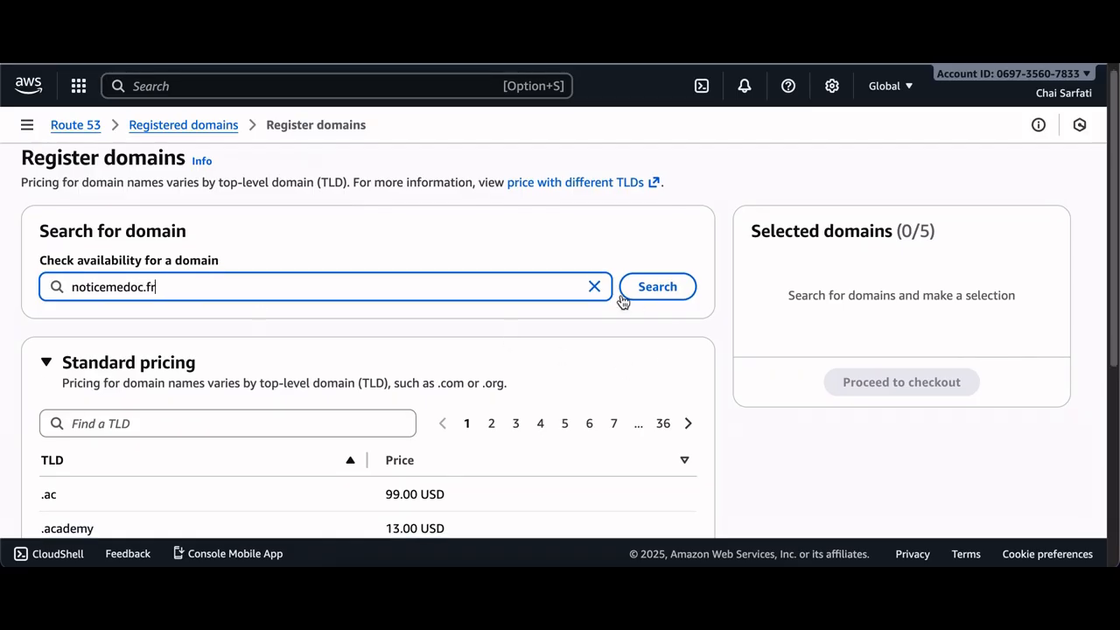
{"action": "left_click", "coordinate": [657, 287]}
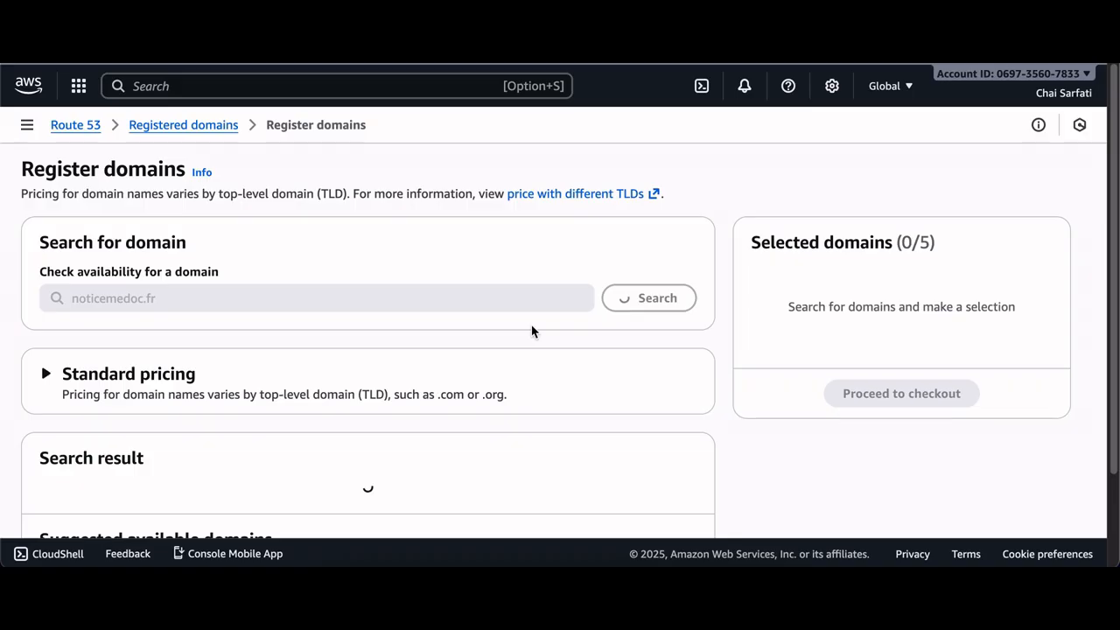
Select the exact-match domain noticemedoc.fr for registration
{"action": "scroll", "coordinate": [326, 376], "scroll_direction": "down", "scroll_amount": 1}
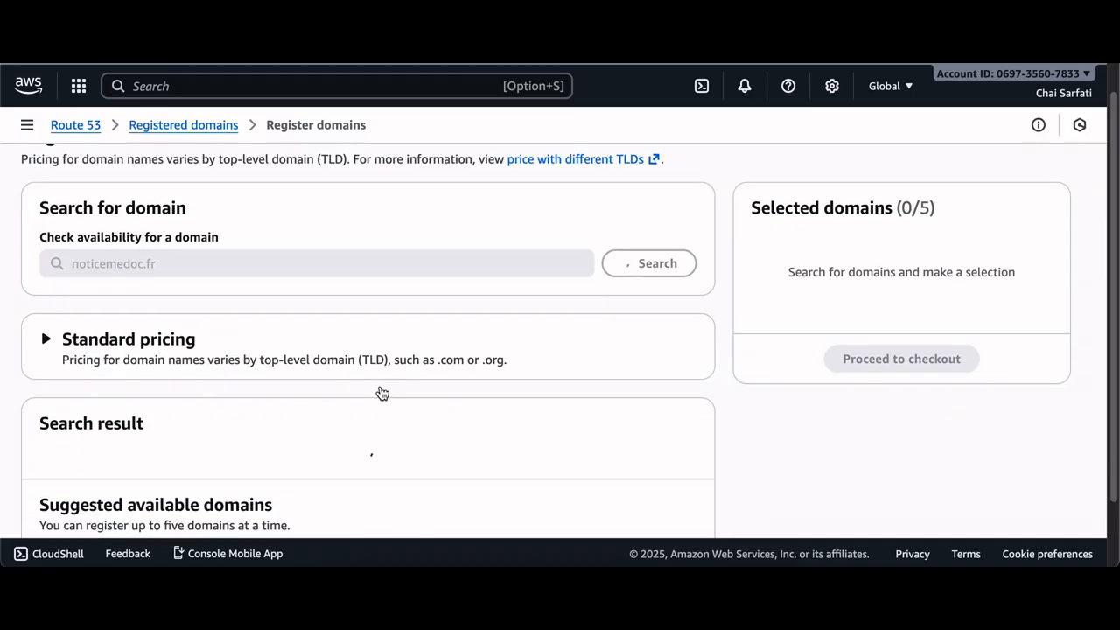
{"action": "scroll", "coordinate": [365, 385], "scroll_direction": "down", "scroll_amount": 1}
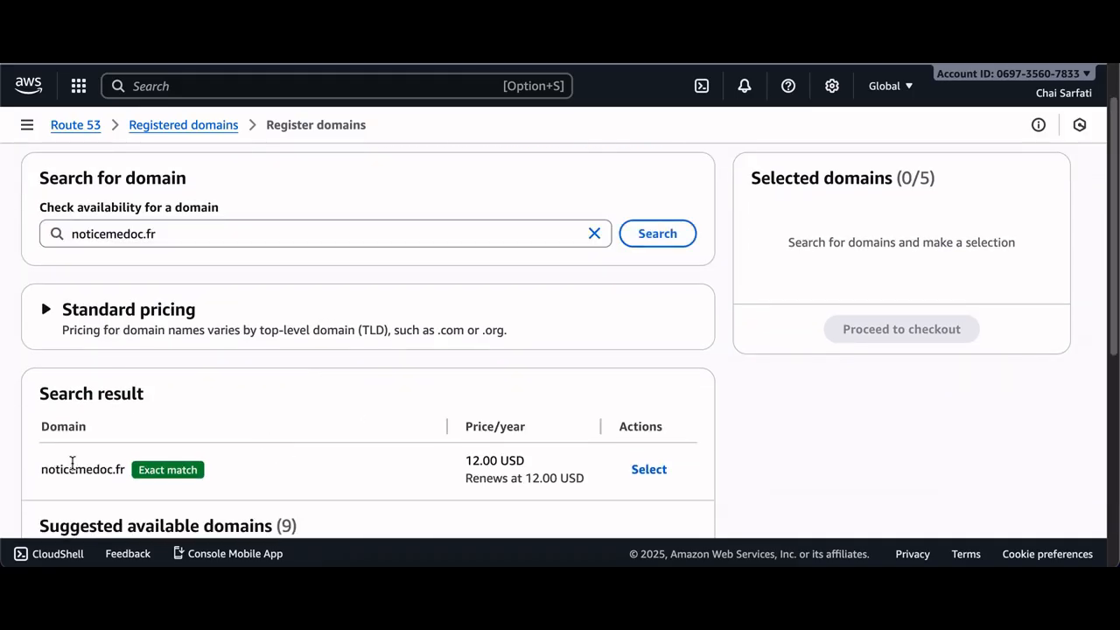
{"action": "left_click", "coordinate": [648, 472]}
{"action": "scroll", "coordinate": [644, 475], "scroll_direction": "down", "scroll_amount": 5}
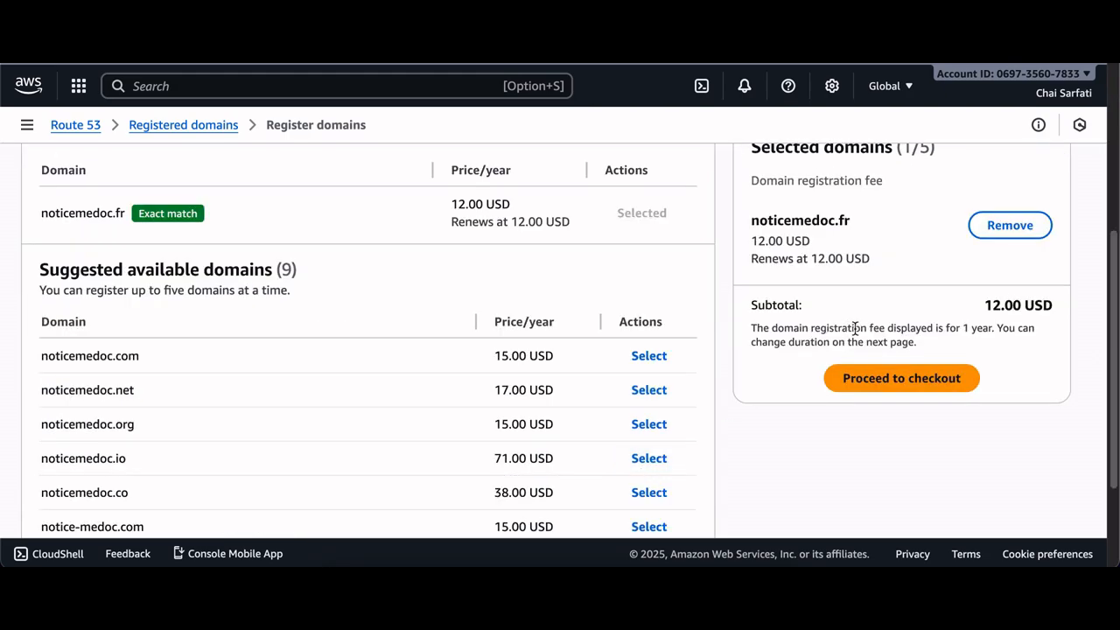
{"action": "scroll", "coordinate": [931, 354], "scroll_direction": "up", "scroll_amount": 1}
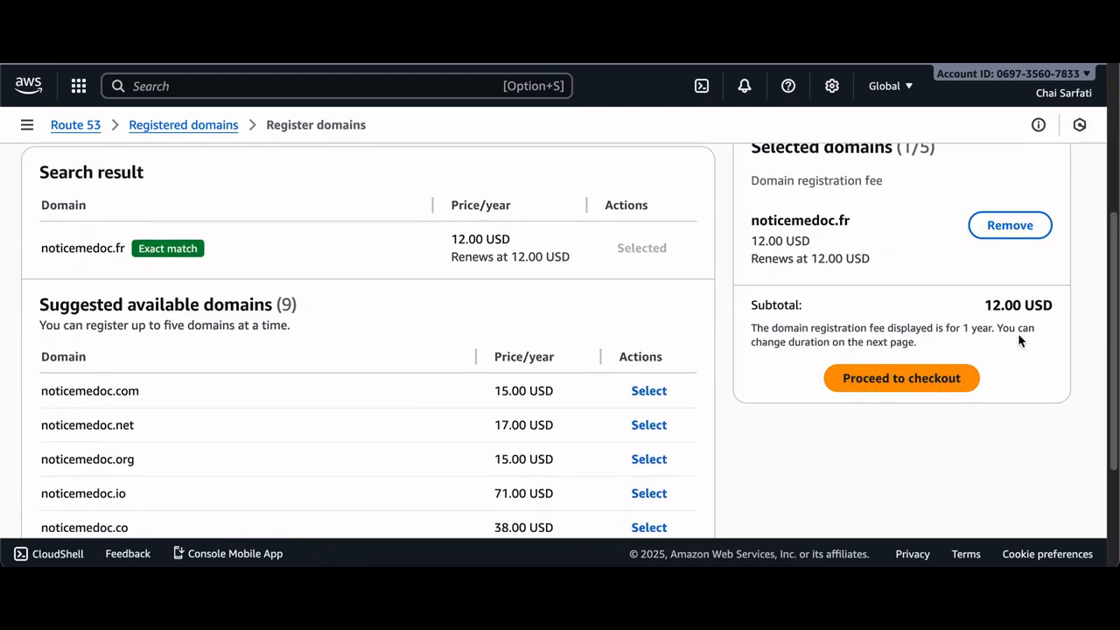
{"action": "scroll", "coordinate": [1015, 324], "scroll_direction": "up", "scroll_amount": 1}
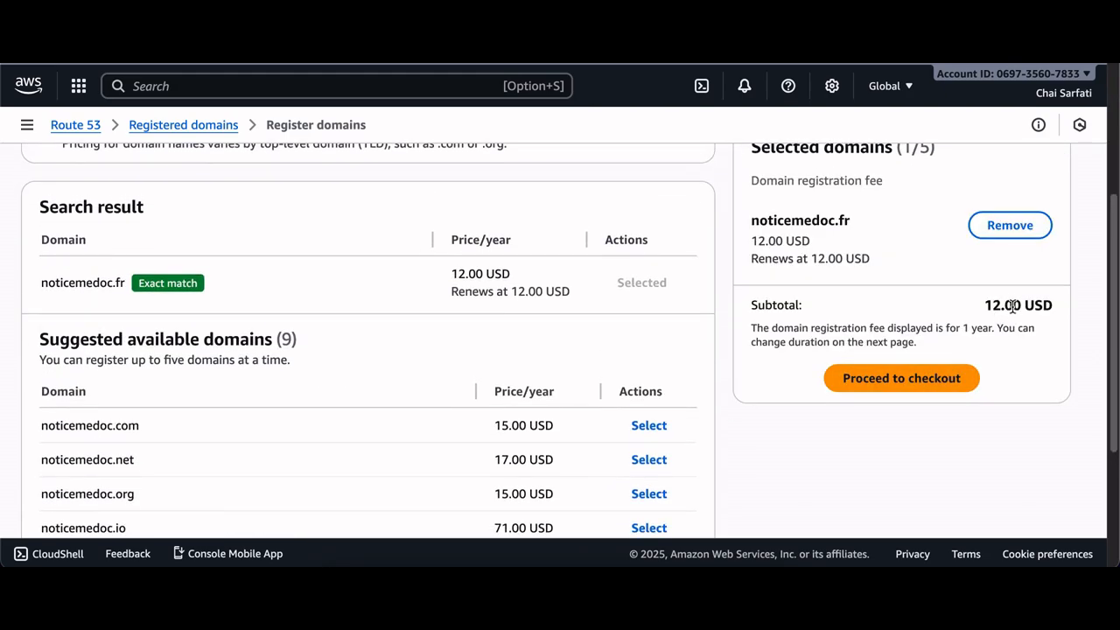
Check out noticemedoc.fr with a 1 year duration and auto-renew on, filling in the registrant contact information
{"action": "left_click", "coordinate": [938, 376]}
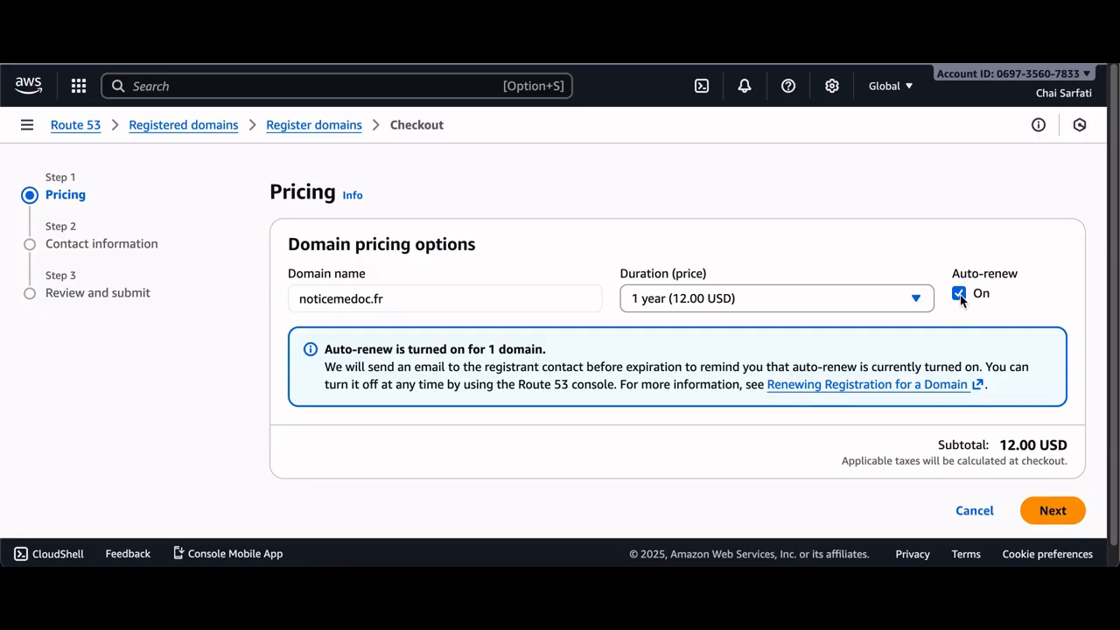
{"action": "left_click", "coordinate": [1058, 515]}
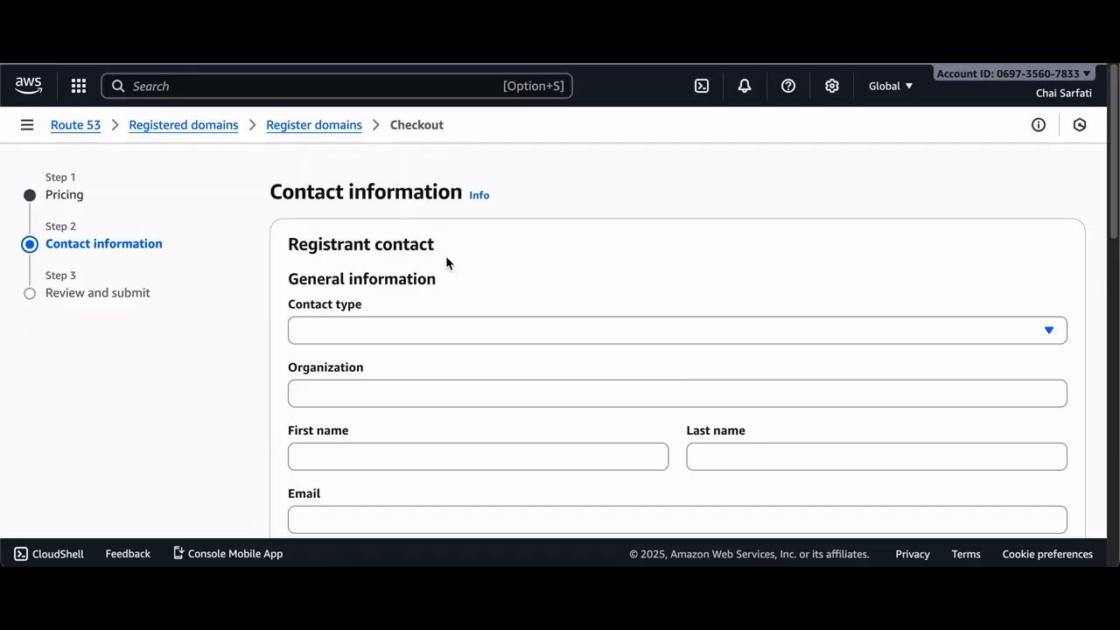
{"action": "left_click", "coordinate": [382, 330]}
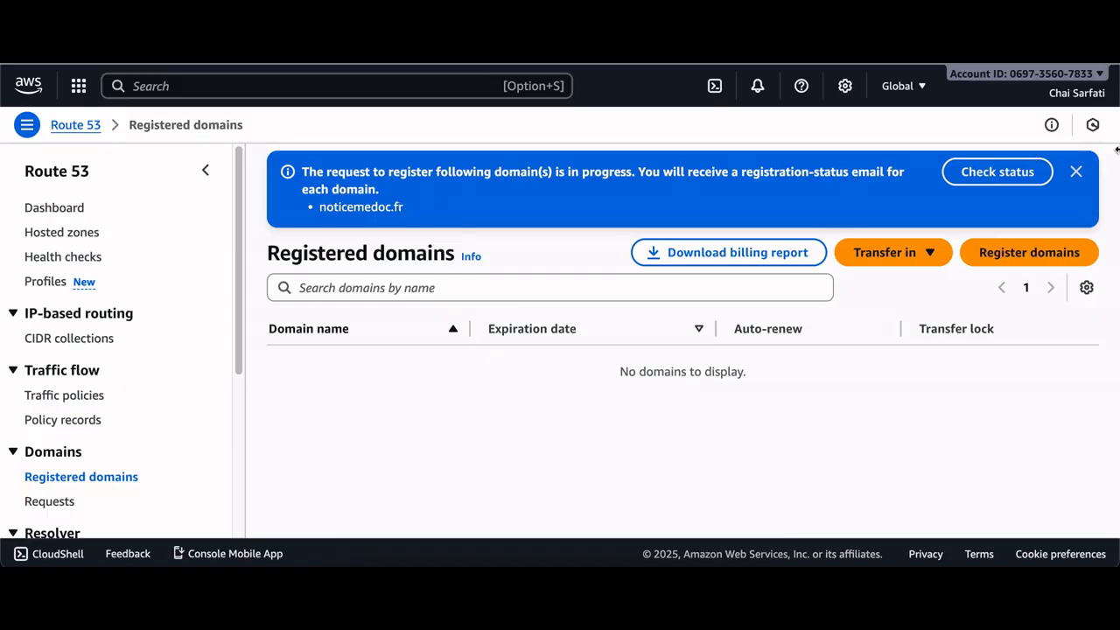
Review the domain registration request status and open the hosted zones list
{"action": "left_click", "coordinate": [1076, 173]}
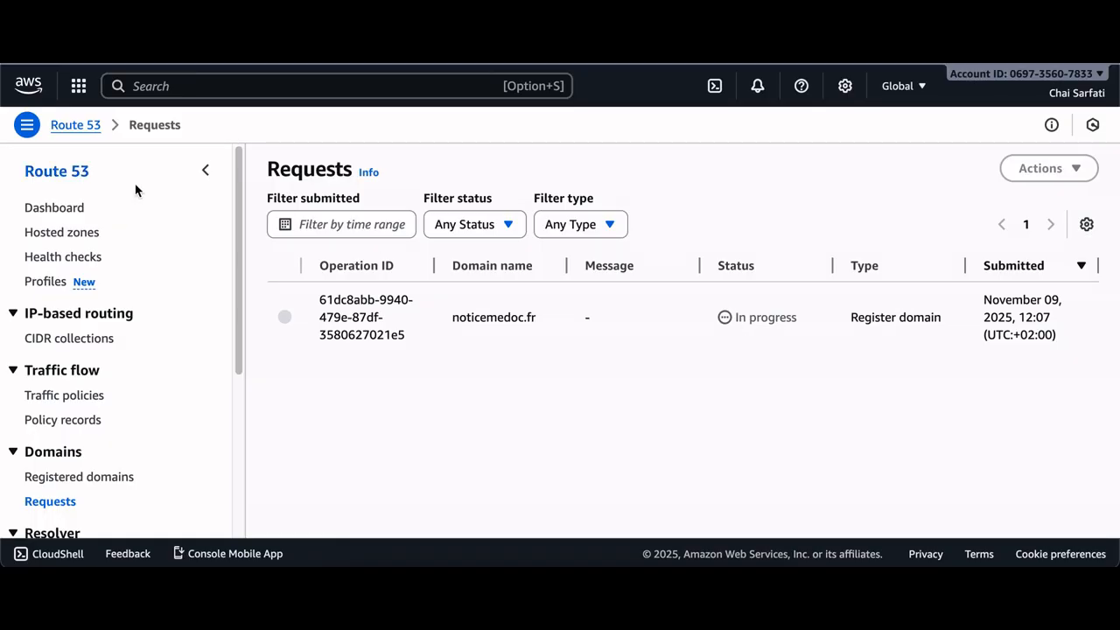
{"action": "left_click", "coordinate": [61, 231]}
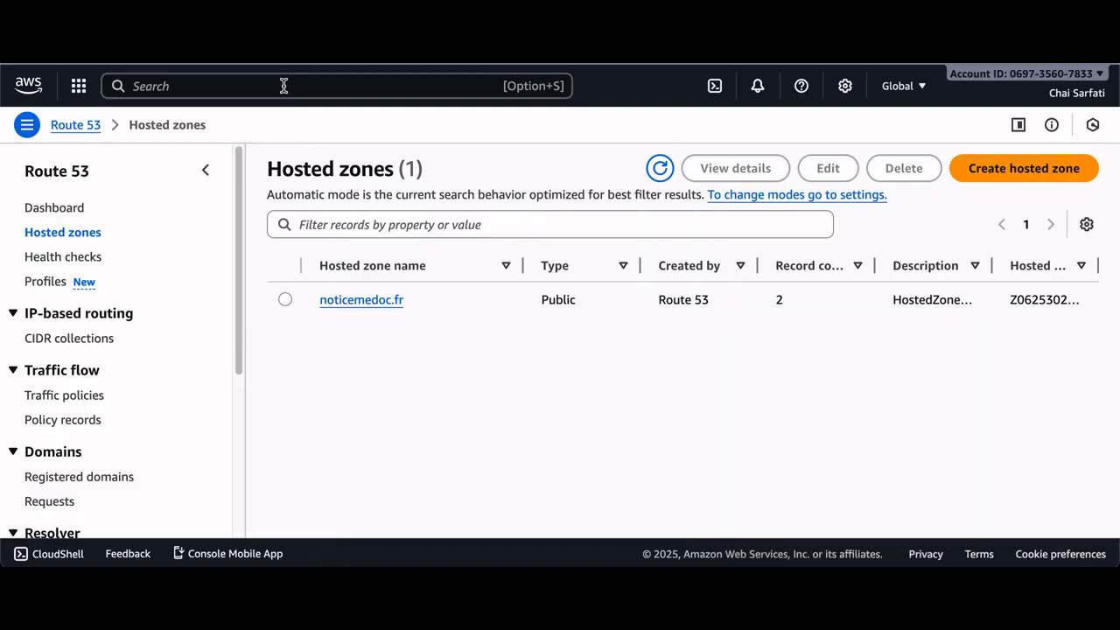
Go to EC2 through the console search and start allocating a new Elastic IP address
{"action": "left_click", "coordinate": [228, 87]}
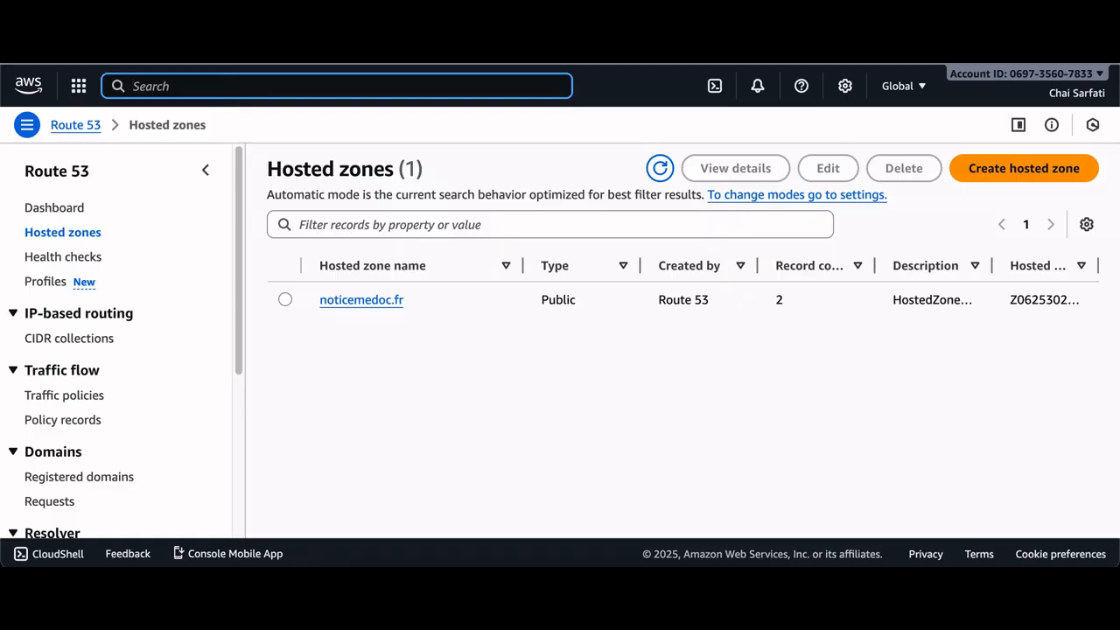
{"action": "type", "text": "ec2"}
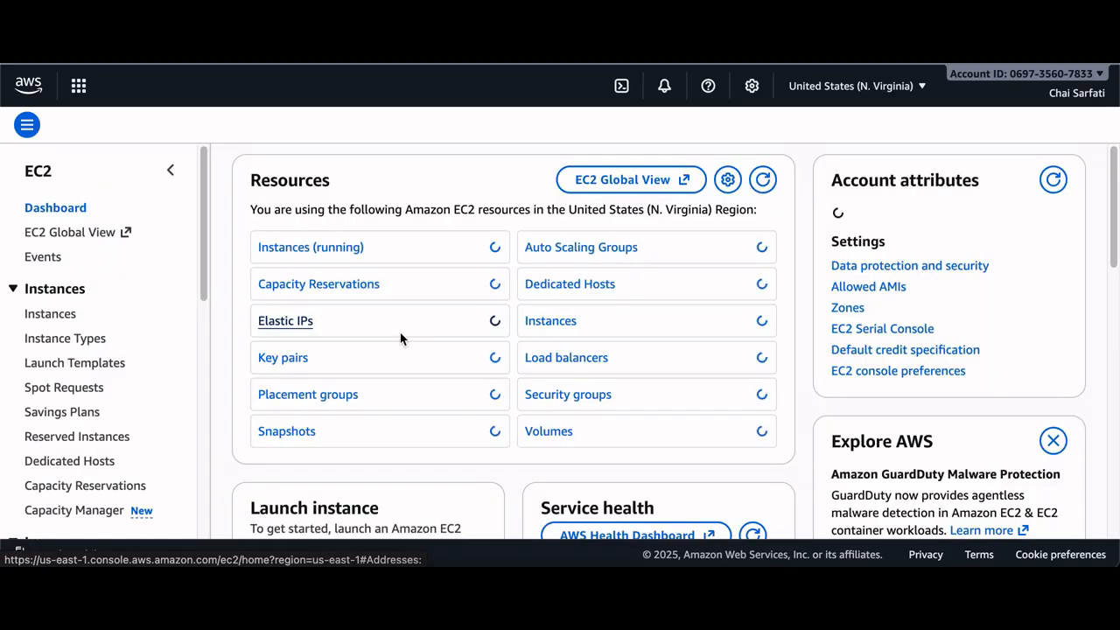
{"action": "left_click", "coordinate": [400, 336]}
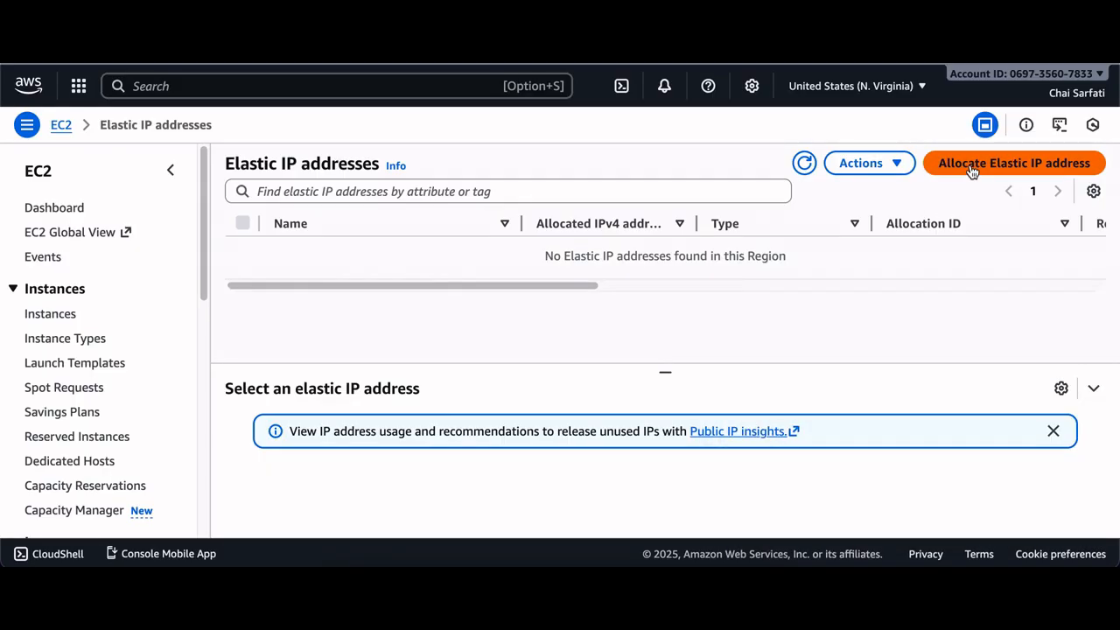
{"action": "left_click", "coordinate": [971, 170]}
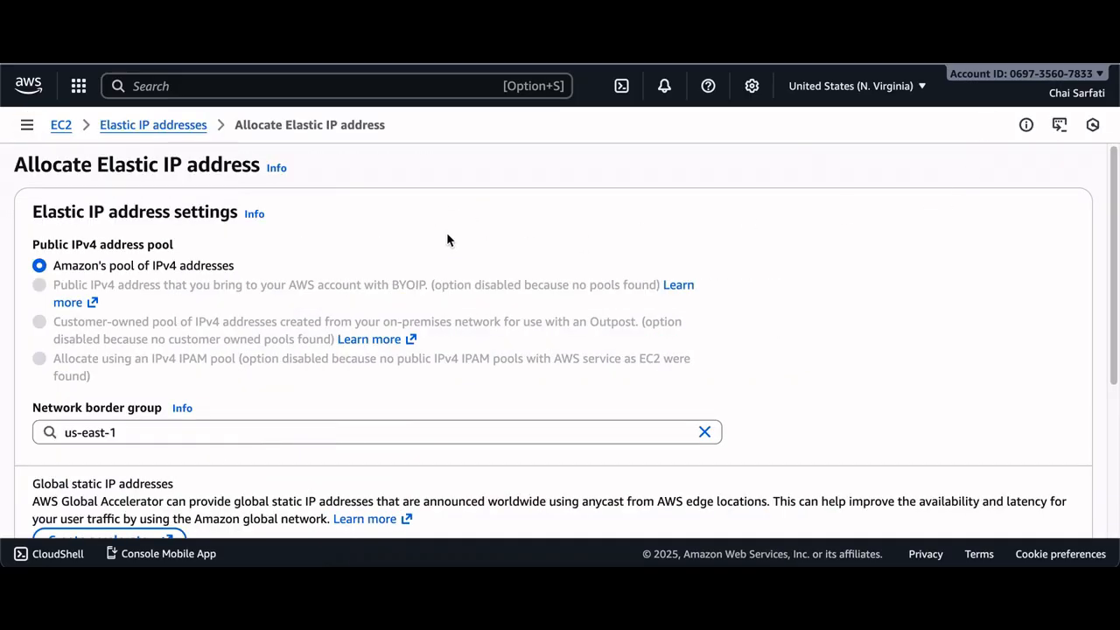
Add a tag with key website and value noticemedoc.fr, then allocate the Elastic IP address
{"action": "scroll", "coordinate": [151, 248], "scroll_direction": "down", "scroll_amount": 5}
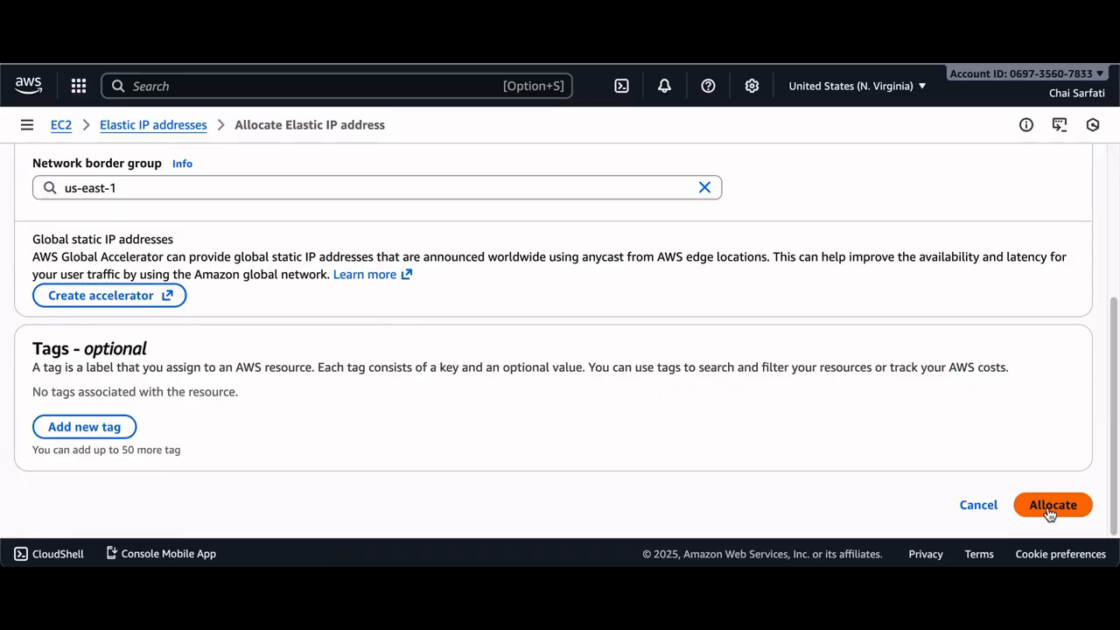
{"action": "left_click", "coordinate": [112, 426]}
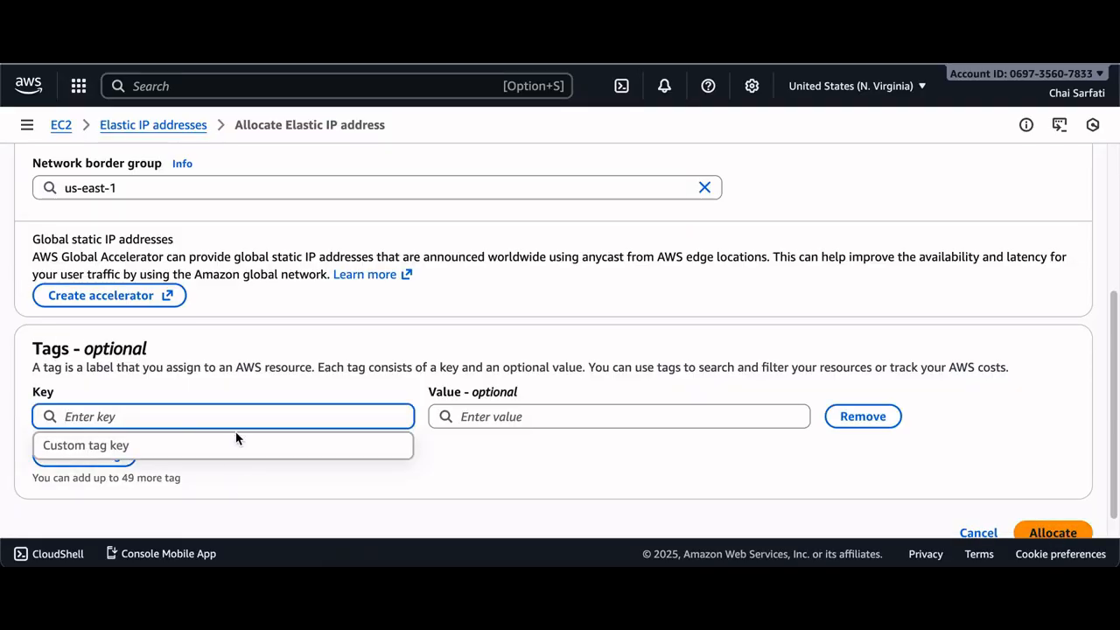
{"action": "type", "text": "website"}
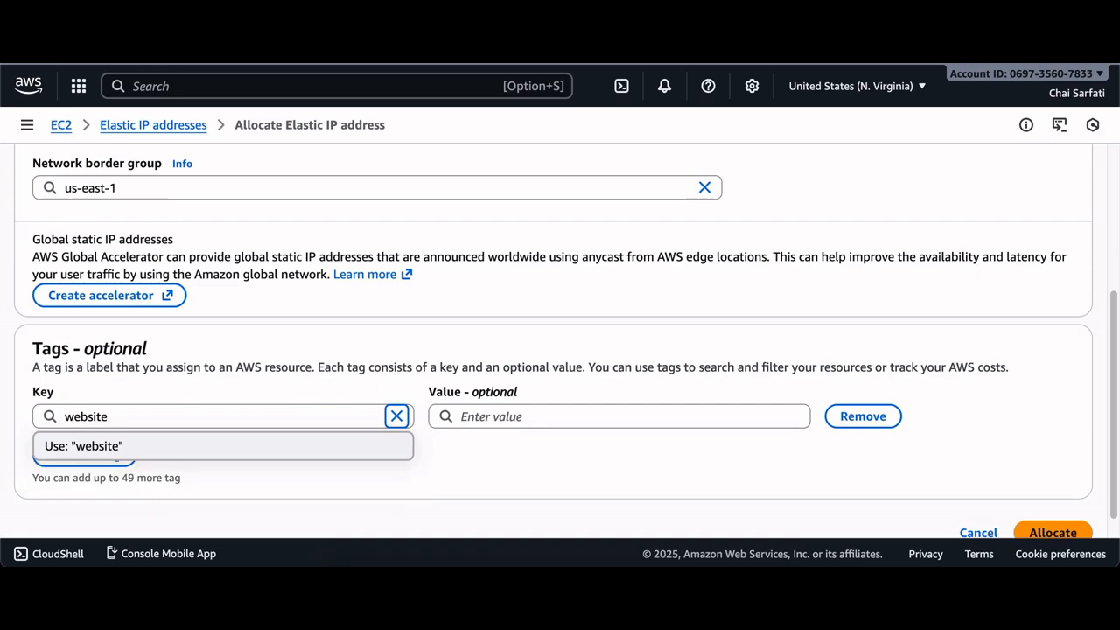
{"action": "key", "text": "Tab"}
{"action": "type", "text": "notice"}
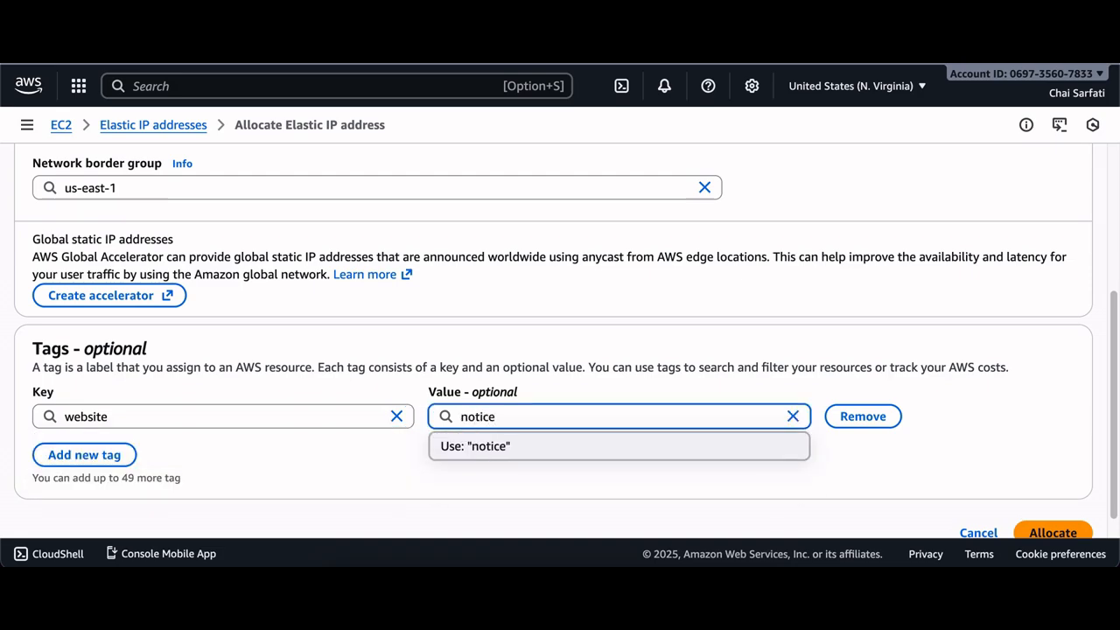
{"action": "type", "text": "medoc."}
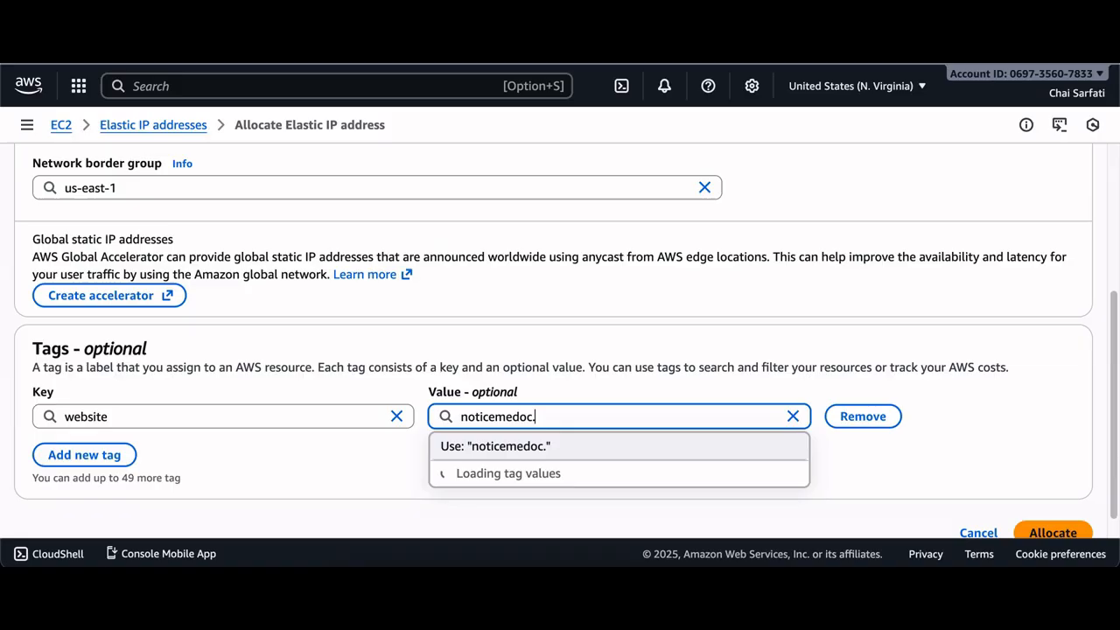
{"action": "type", "text": "fr"}
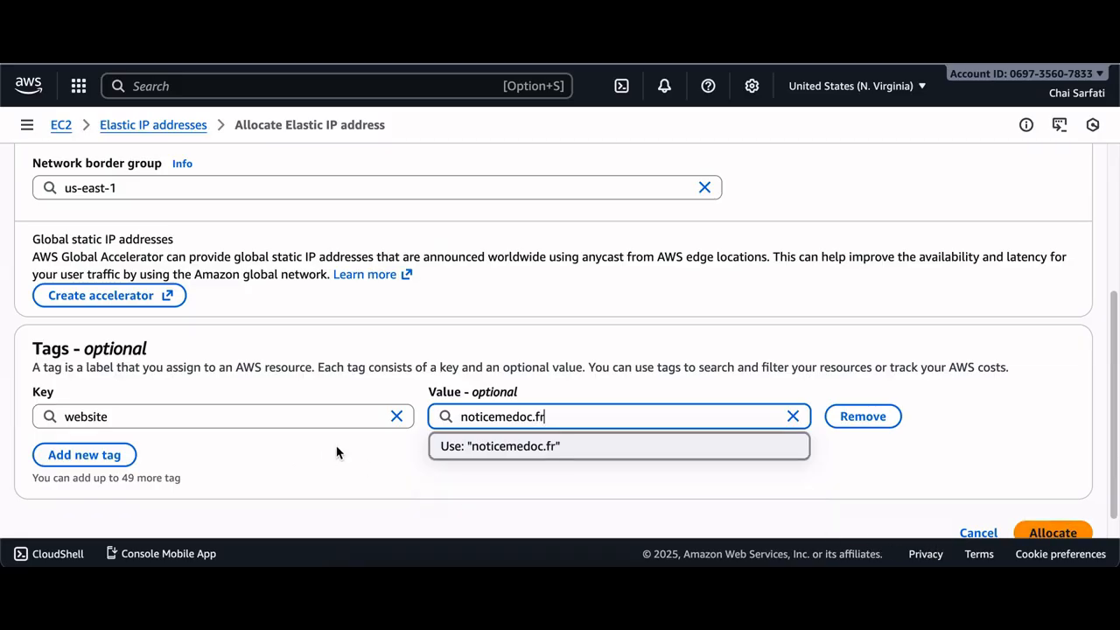
{"action": "left_click", "coordinate": [1041, 535]}
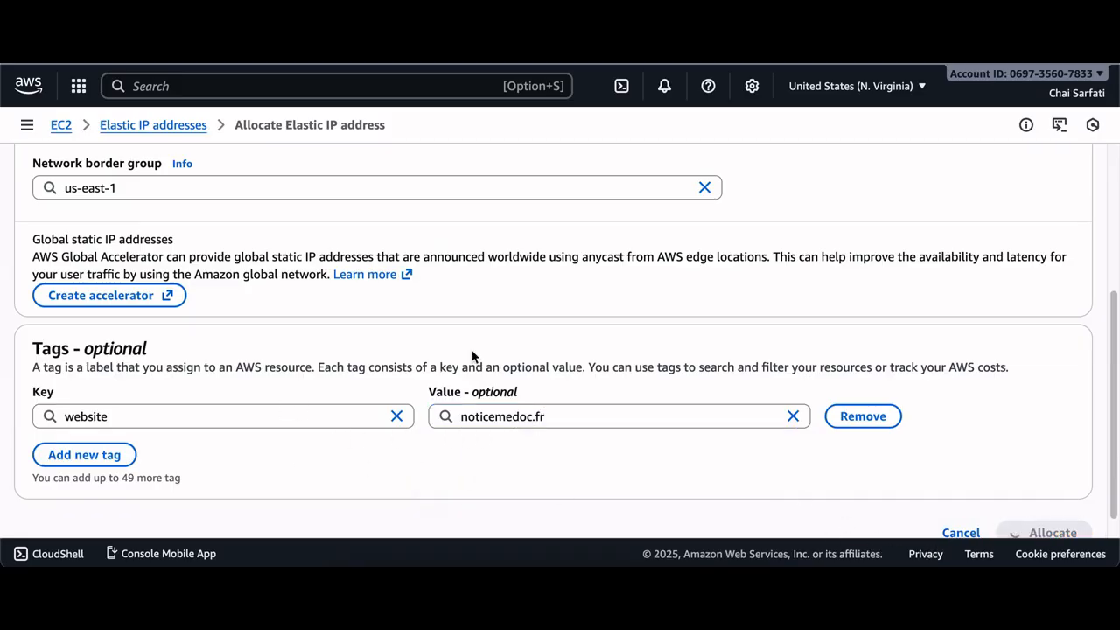
{"action": "scroll", "coordinate": [543, 359], "scroll_direction": "up", "scroll_amount": 1}
{"action": "scroll", "coordinate": [562, 359], "scroll_direction": "up", "scroll_amount": 5}
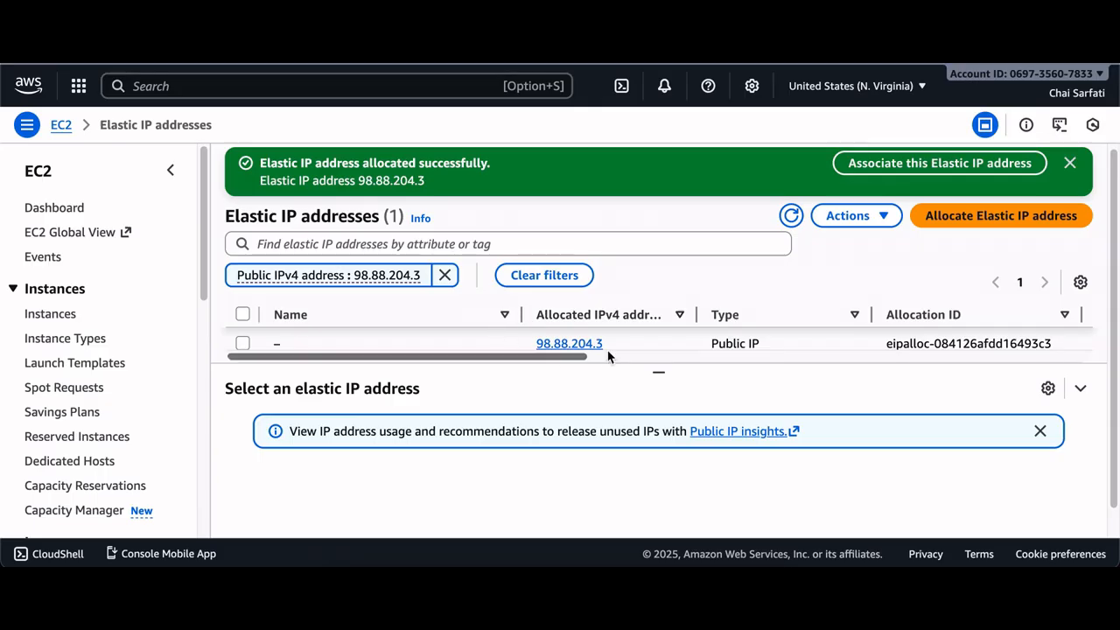
Associate the Elastic IP address with the noticemedoc-ec2 instance and its private IP 172.31.23.53, allowing reassociation
{"action": "left_click", "coordinate": [242, 344]}
{"action": "left_click", "coordinate": [848, 215]}
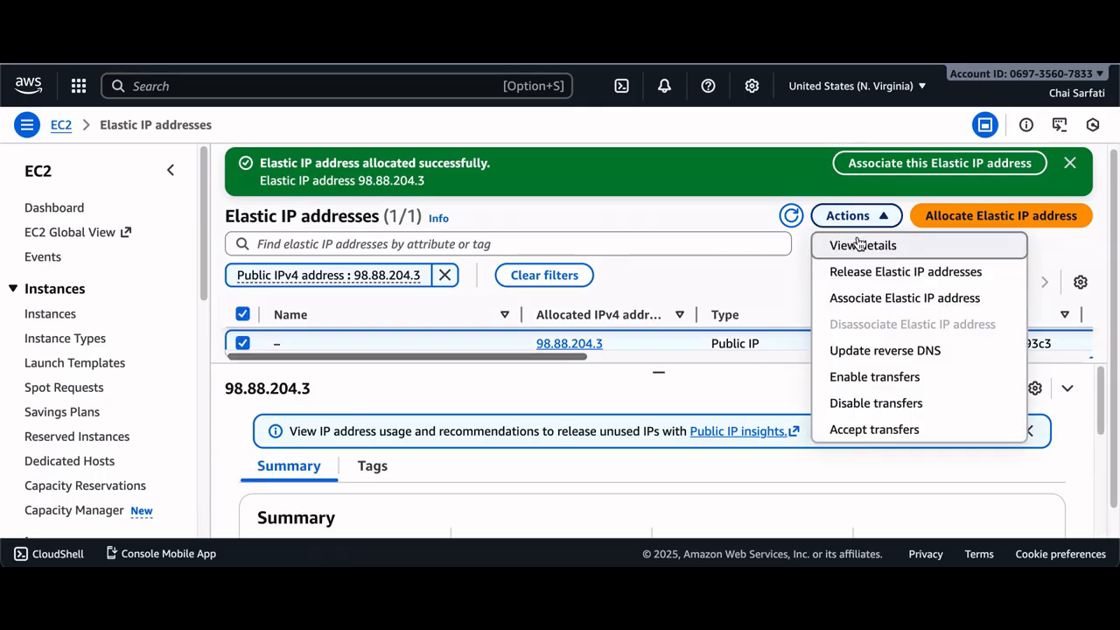
{"action": "left_click", "coordinate": [892, 302]}
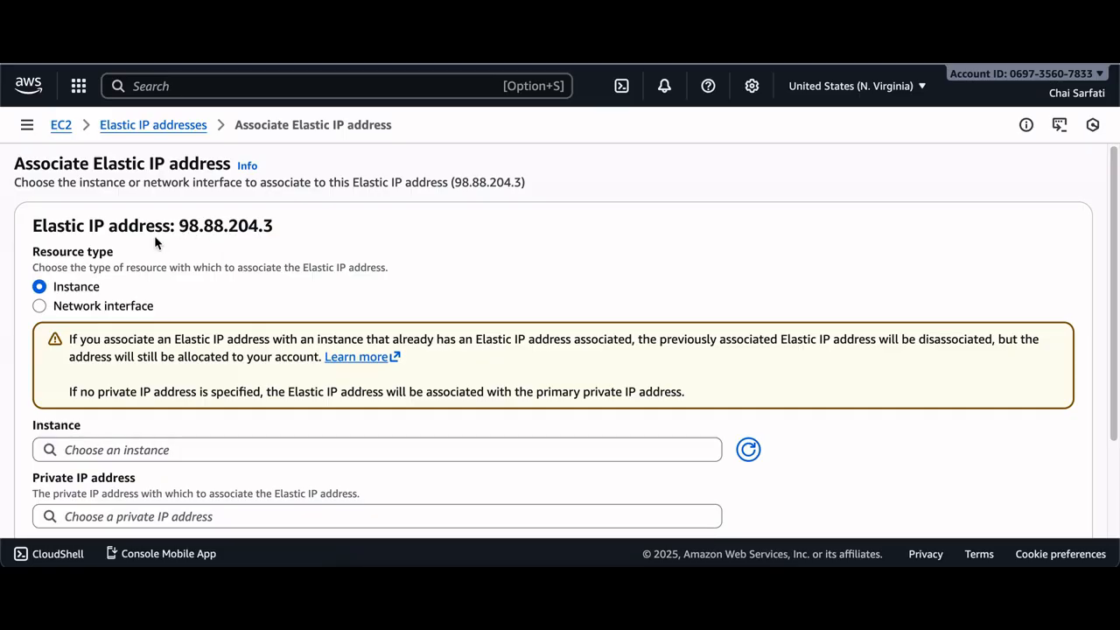
{"action": "left_click", "coordinate": [174, 444]}
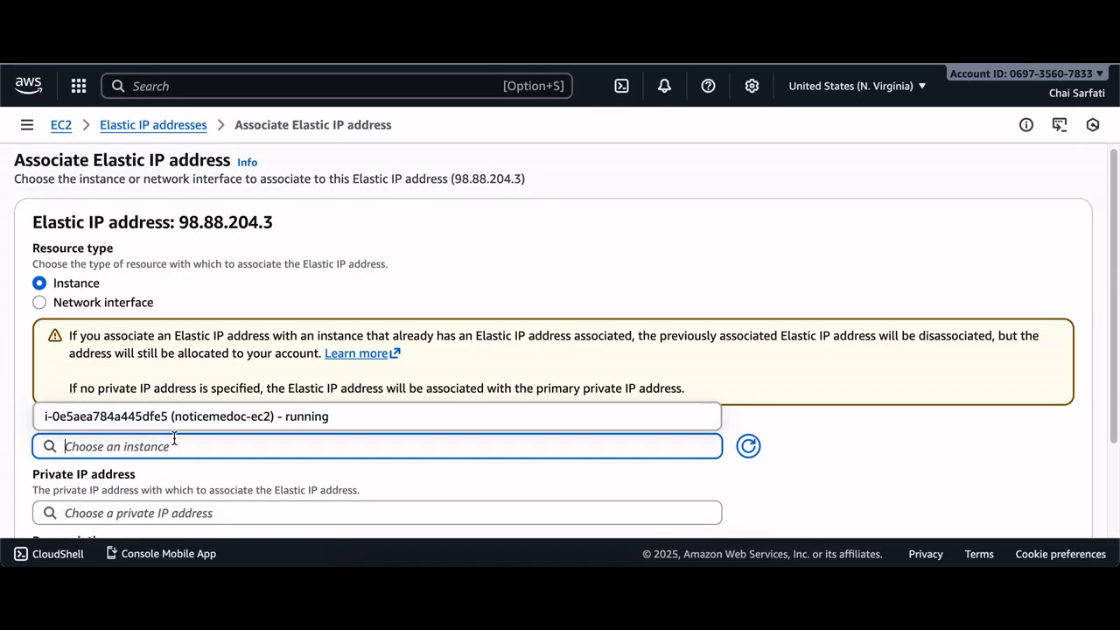
{"action": "left_click", "coordinate": [184, 421]}
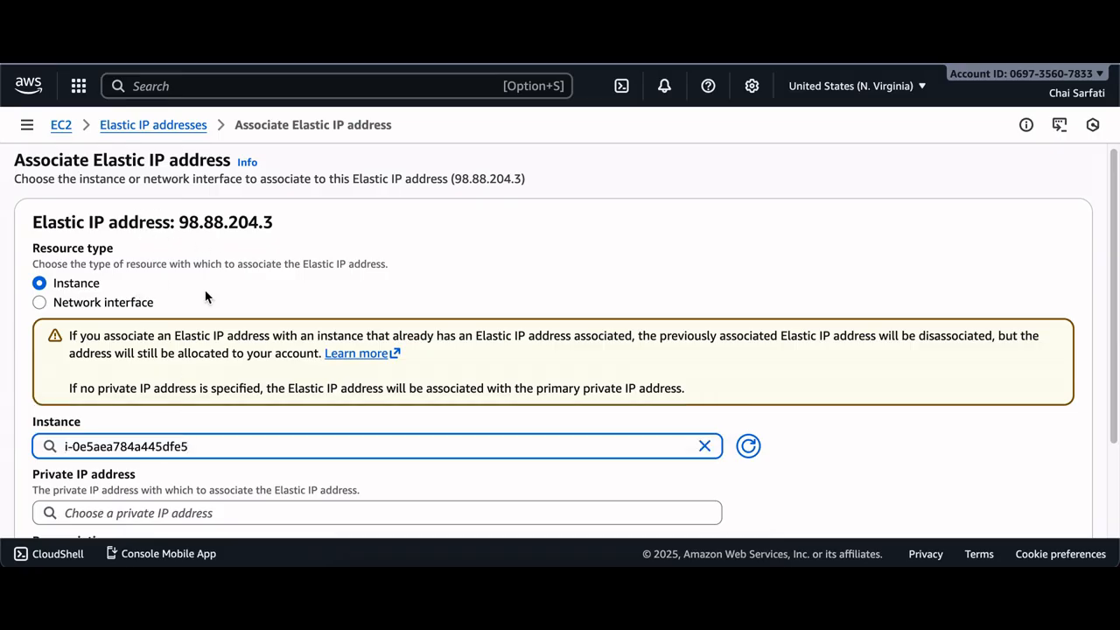
{"action": "scroll", "coordinate": [178, 471], "scroll_direction": "down", "scroll_amount": 1}
{"action": "left_click", "coordinate": [179, 471]}
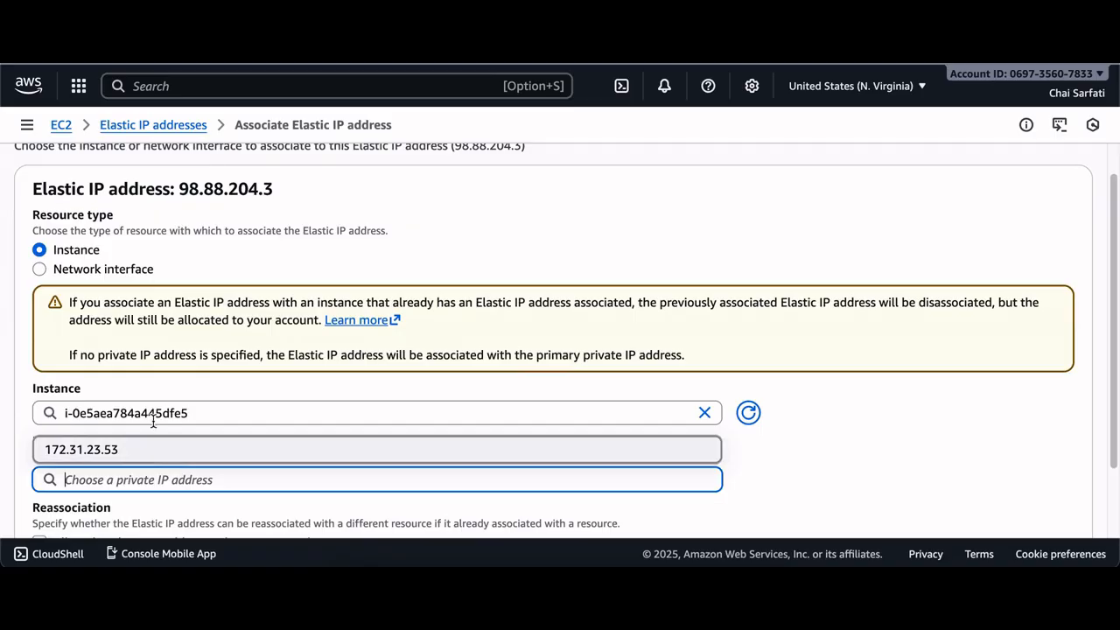
{"action": "left_click", "coordinate": [120, 453]}
{"action": "scroll", "coordinate": [109, 395], "scroll_direction": "down", "scroll_amount": 1}
{"action": "scroll", "coordinate": [106, 376], "scroll_direction": "down", "scroll_amount": 1}
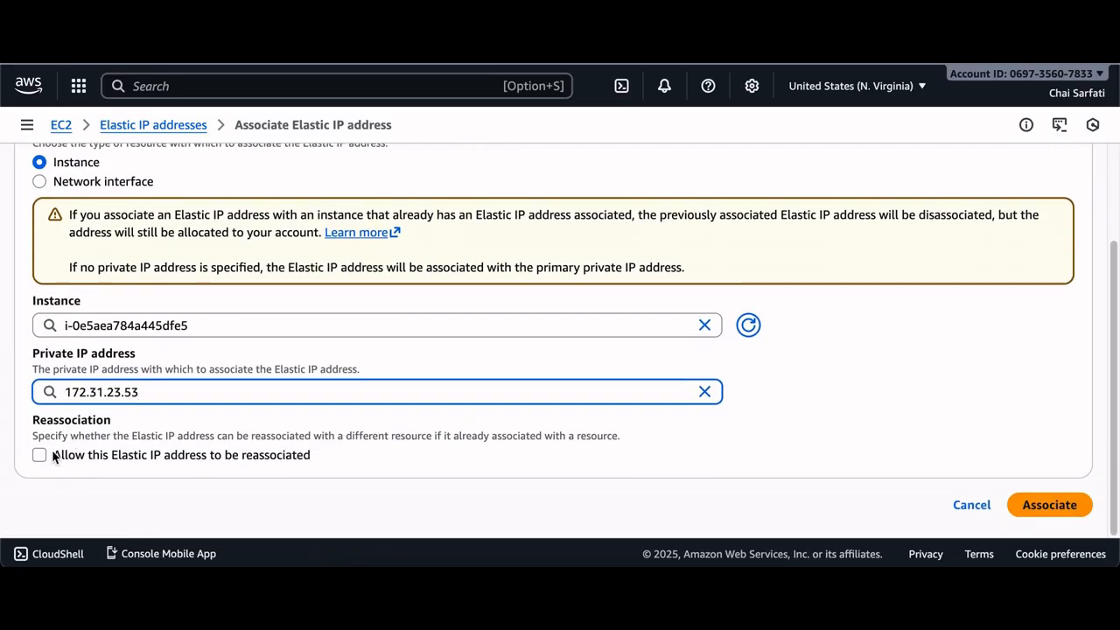
{"action": "left_click", "coordinate": [46, 453]}
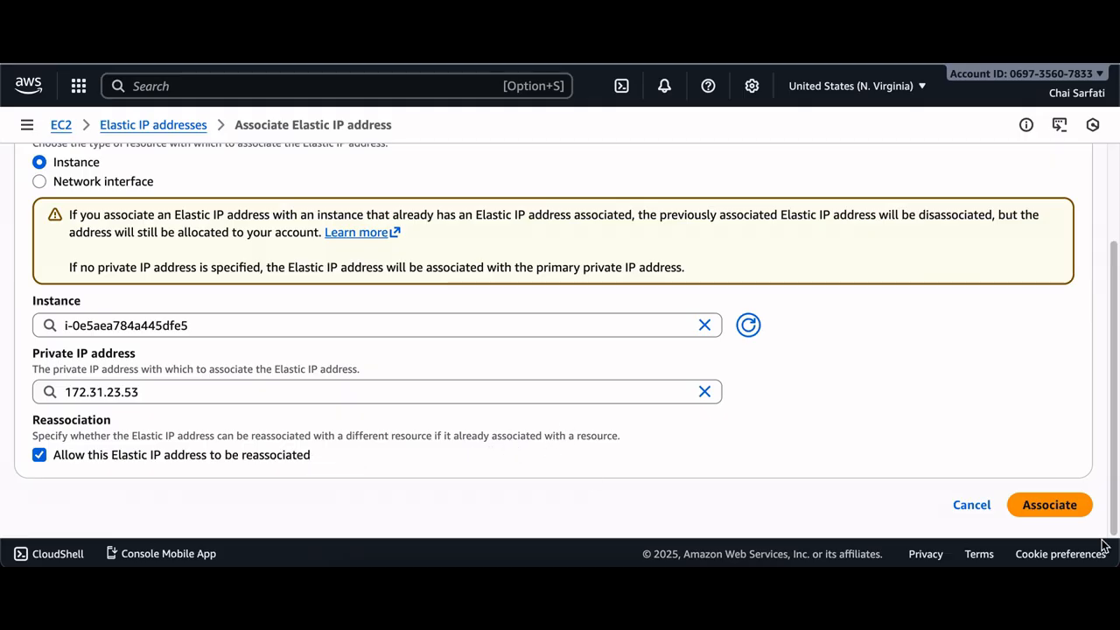
{"action": "left_click", "coordinate": [1059, 509]}
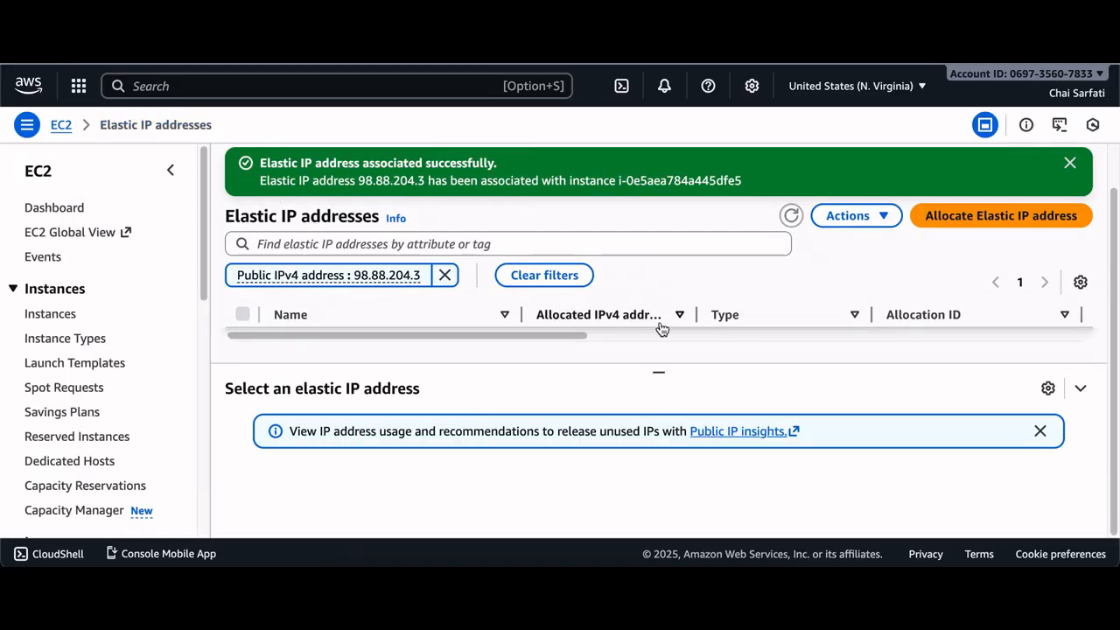
Examine the Elastic IP's association columns in the addresses table, then open the address's details page
{"action": "left_click", "coordinate": [662, 374]}
{"action": "left_click_drag", "start_coordinate": [663, 378], "coordinate": [662, 392]}
{"action": "left_click", "coordinate": [658, 406]}
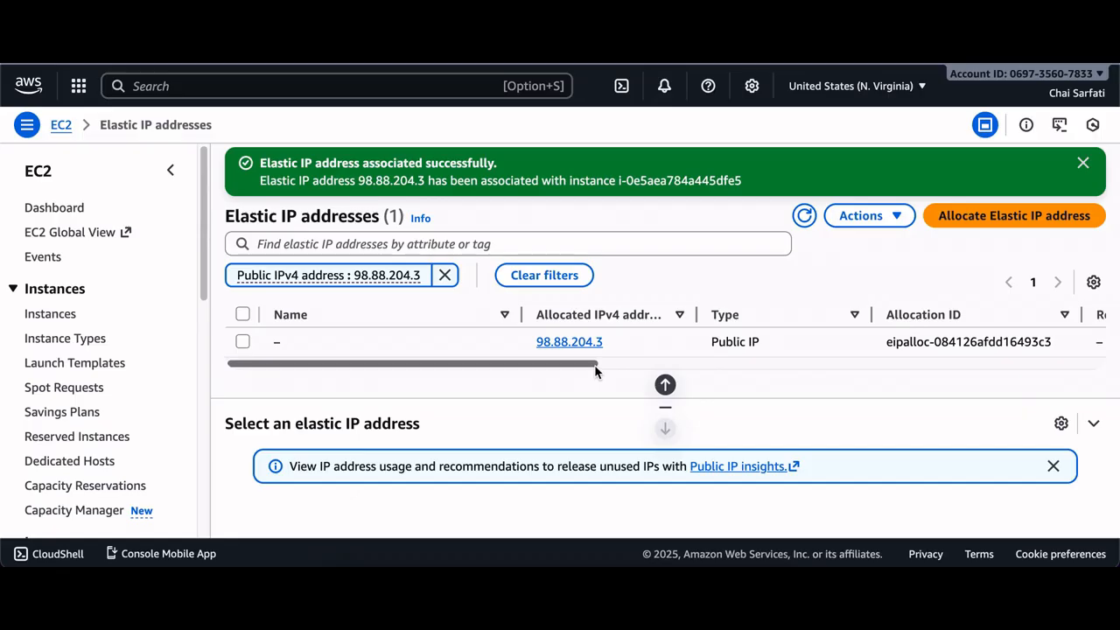
{"action": "left_click_drag", "start_coordinate": [597, 363], "coordinate": [901, 366]}
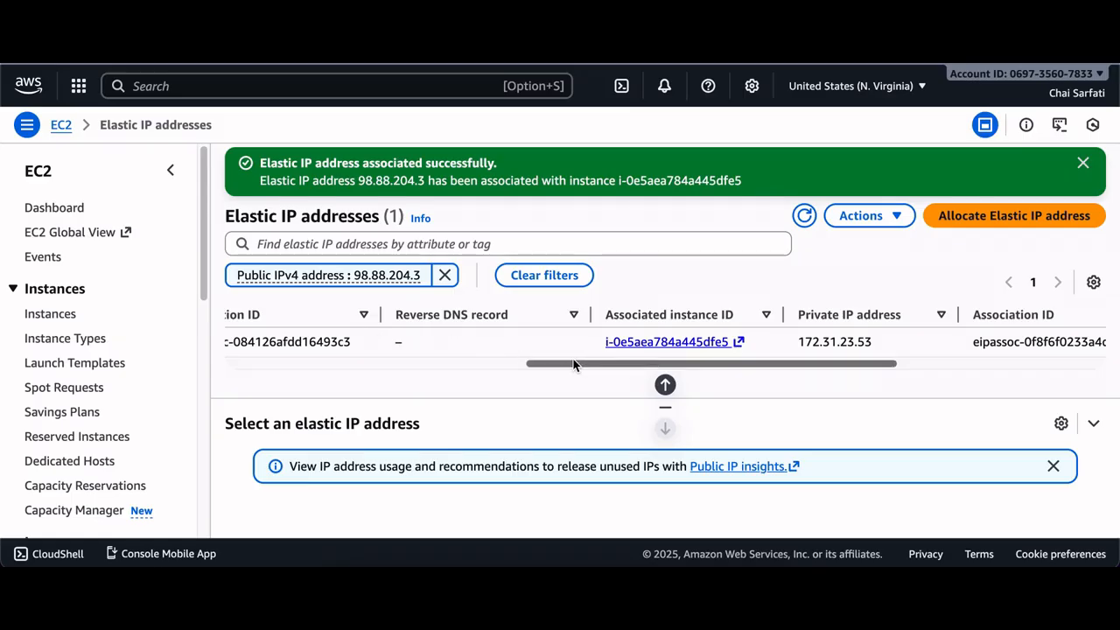
{"action": "left_click_drag", "start_coordinate": [586, 365], "coordinate": [283, 364]}
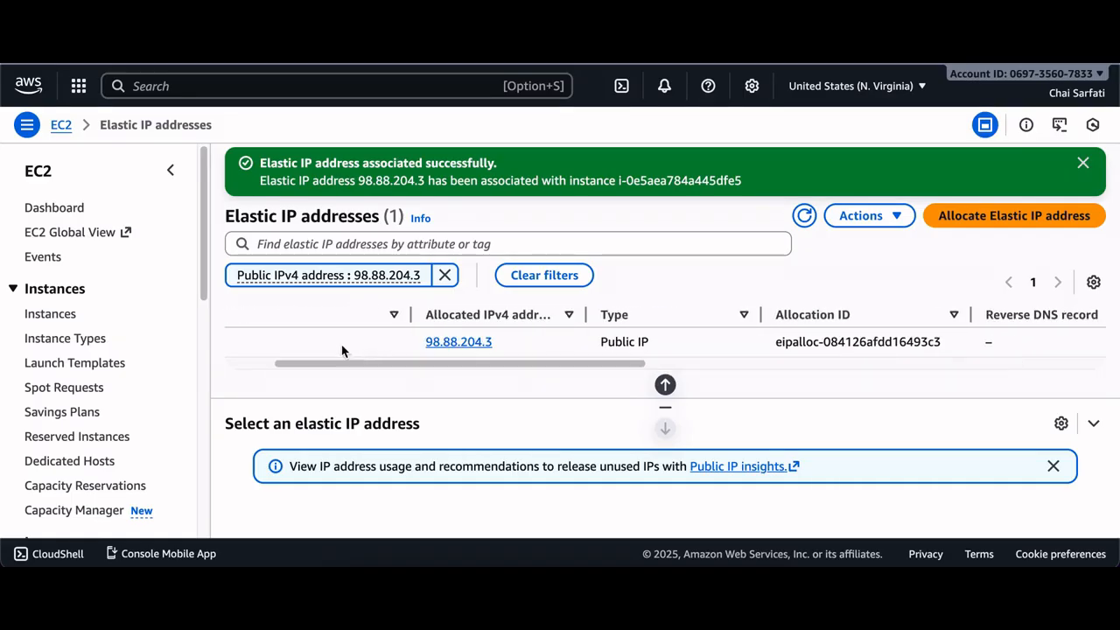
{"action": "left_click_drag", "start_coordinate": [423, 345], "coordinate": [496, 353]}
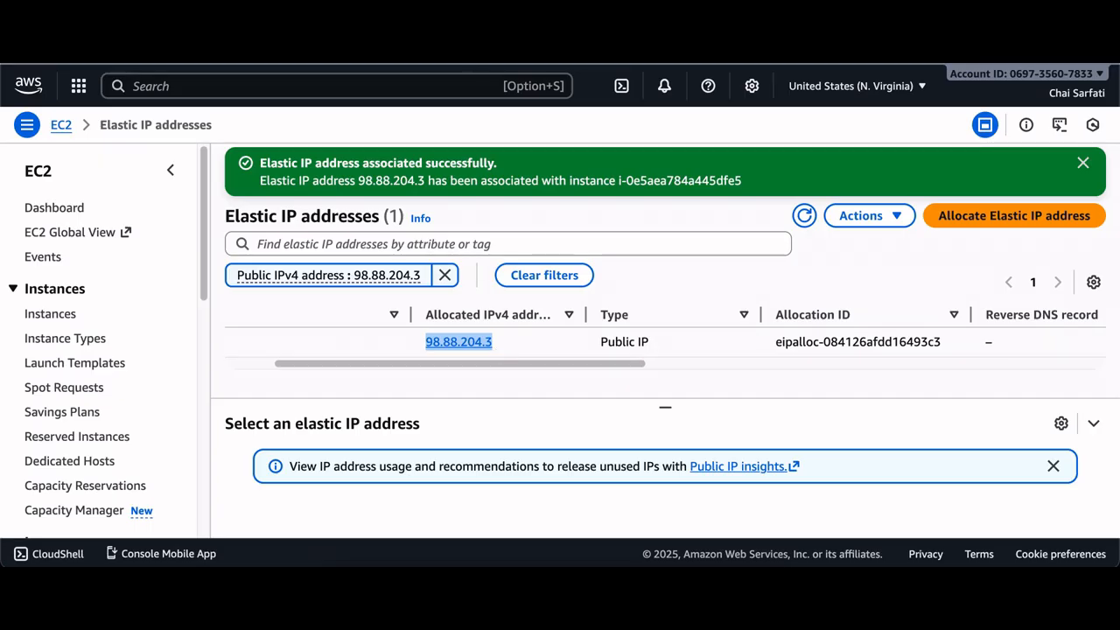
{"action": "right_click", "coordinate": [483, 341]}
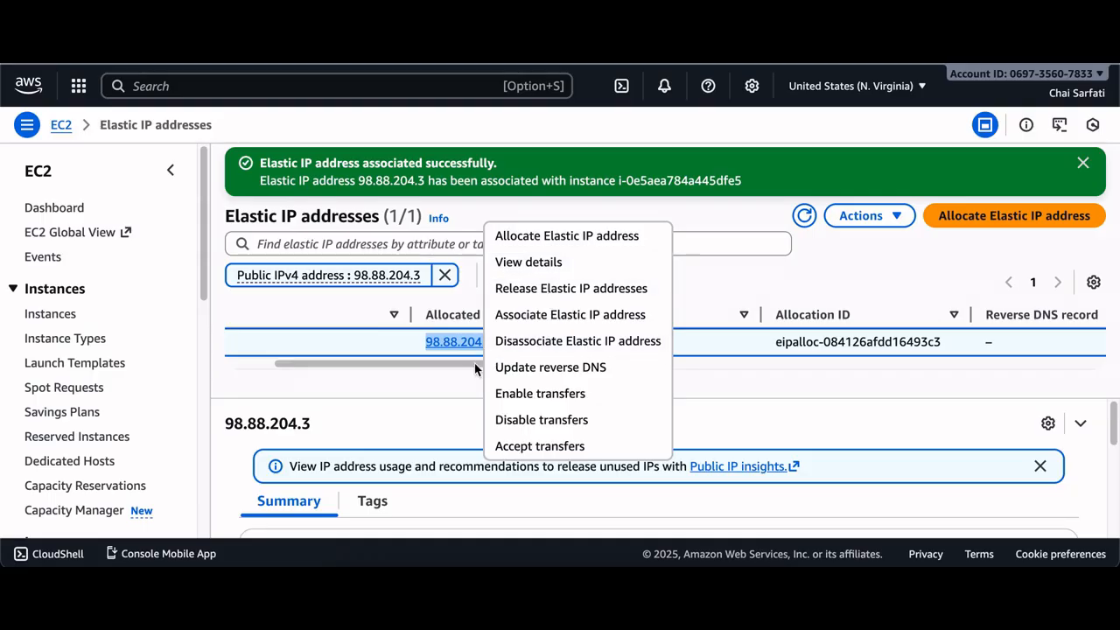
{"action": "left_click", "coordinate": [455, 344]}
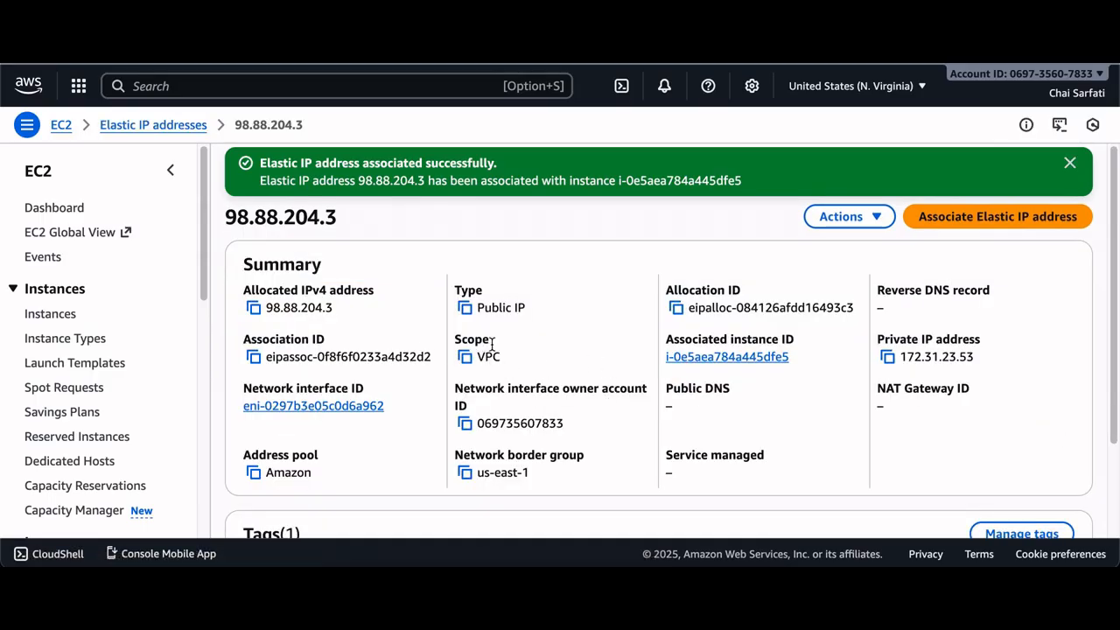
Copy the allocated IPv4 address and load 98.88.204.3 in the browser tab showing the website
{"action": "left_click", "coordinate": [253, 307]}
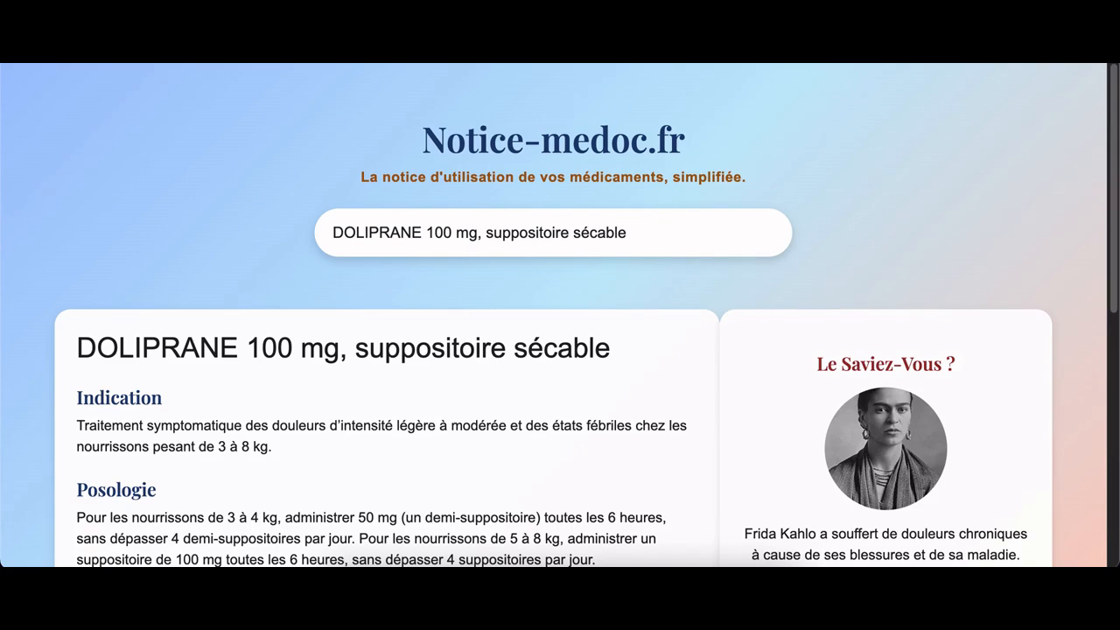
{"action": "key", "text": "super+v"}
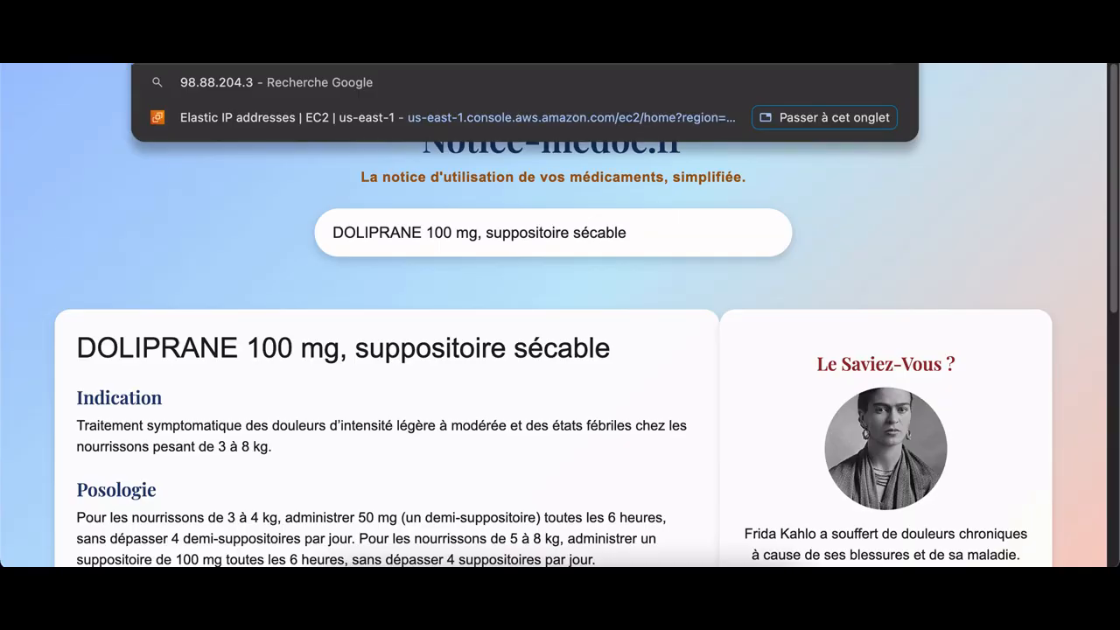
{"action": "key", "text": "Return"}
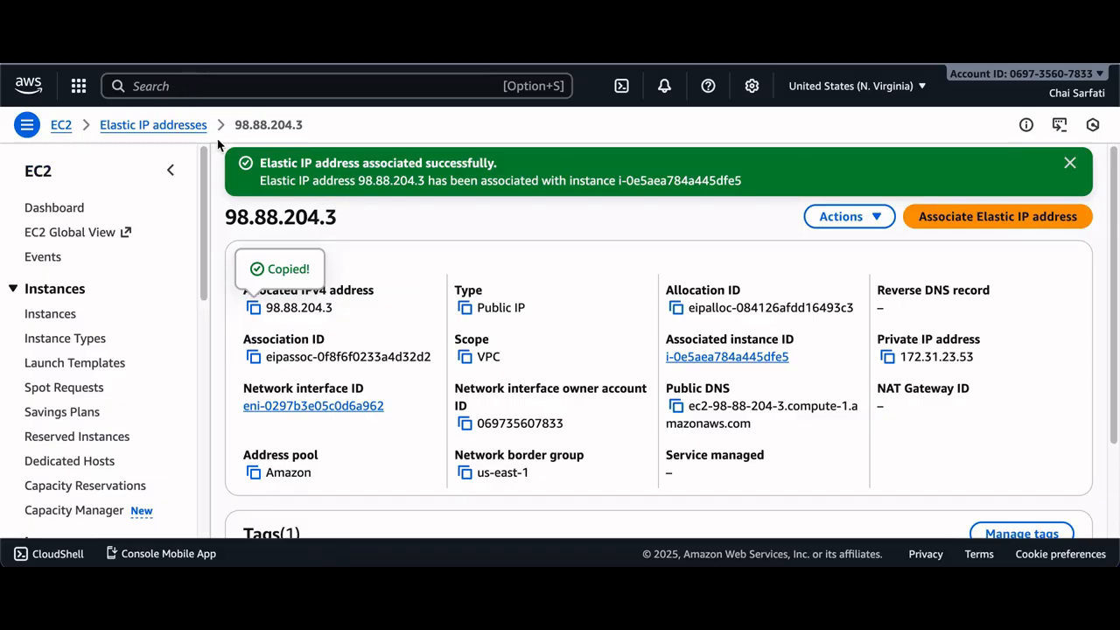
Go to Route 53 through the console search and start creating a record in the noticemedoc.fr hosted zone
{"action": "left_click", "coordinate": [183, 81]}
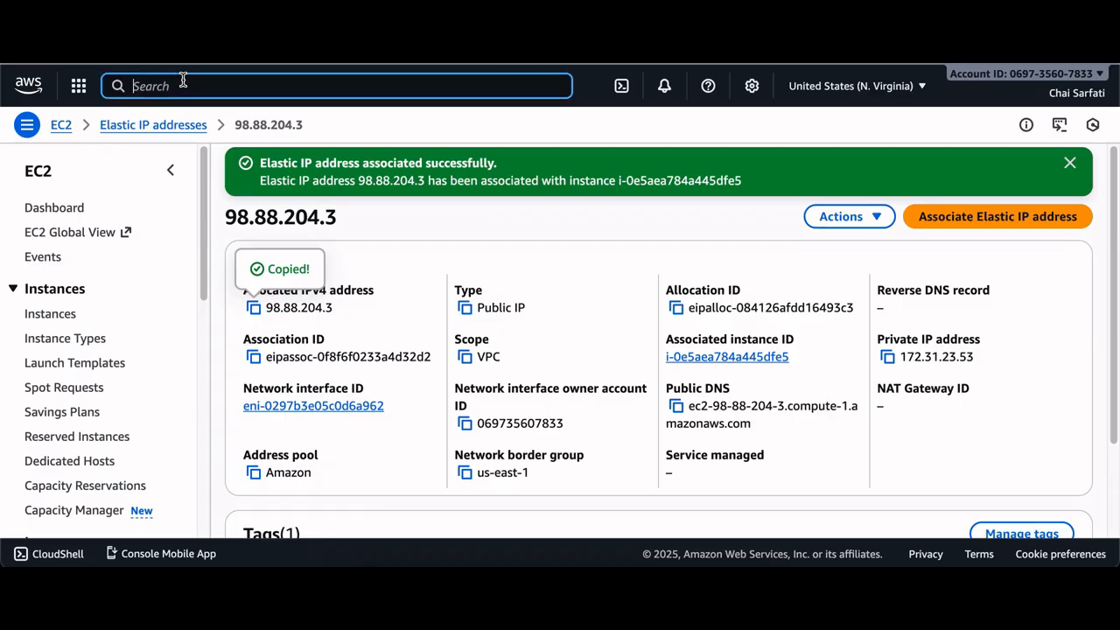
{"action": "type", "text": "route"}
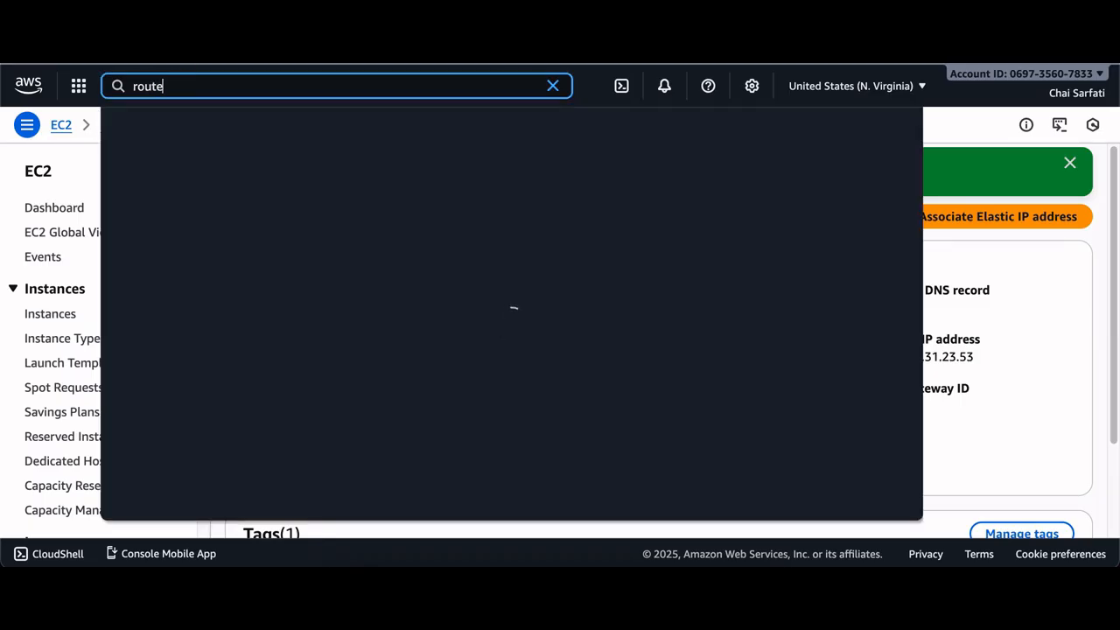
{"action": "type", "text": "53"}
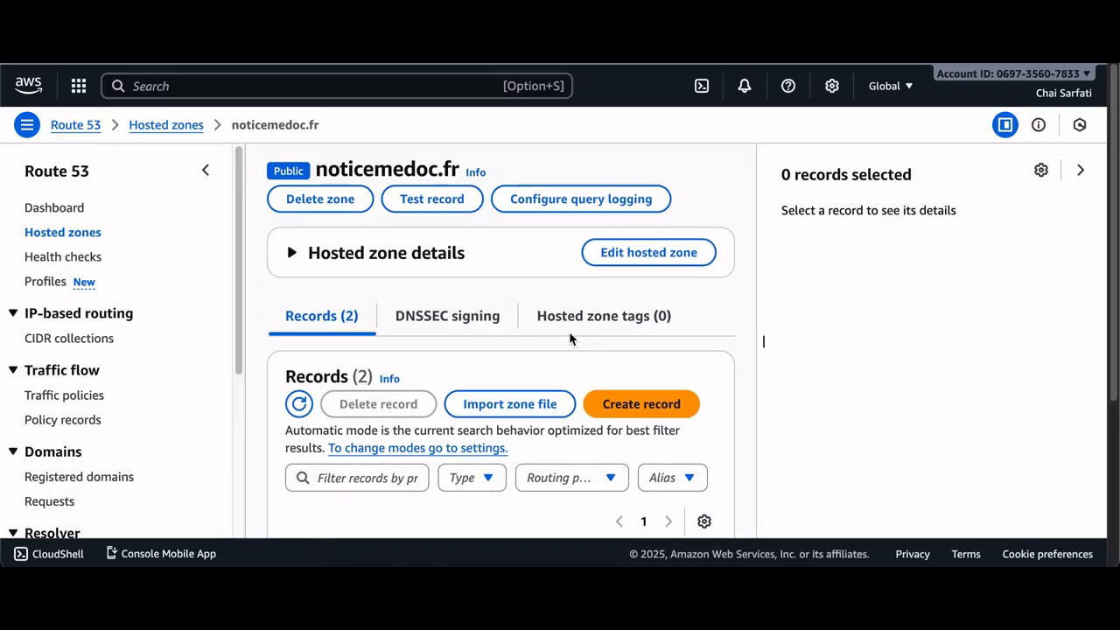
{"action": "scroll", "coordinate": [446, 289], "scroll_direction": "down", "scroll_amount": 3}
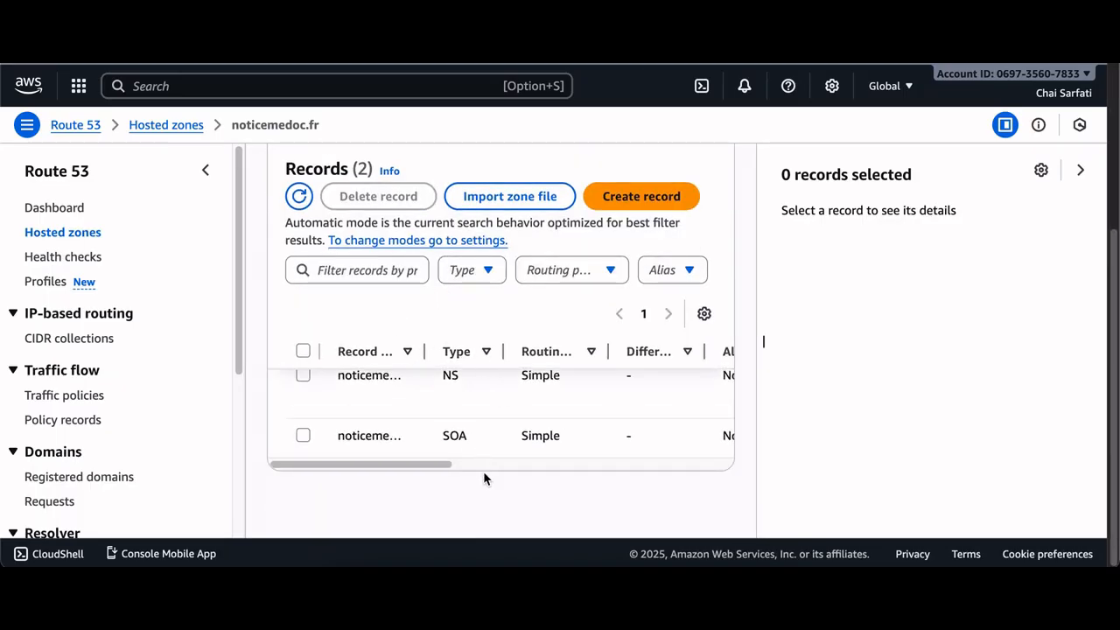
{"action": "scroll", "coordinate": [543, 413], "scroll_direction": "up", "scroll_amount": 1}
{"action": "mouse_move", "coordinate": [438, 496]}
{"action": "left_mouse_down"}
{"action": "mouse_move", "coordinate": [499, 489]}
{"action": "mouse_move", "coordinate": [435, 488]}
{"action": "left_mouse_up"}
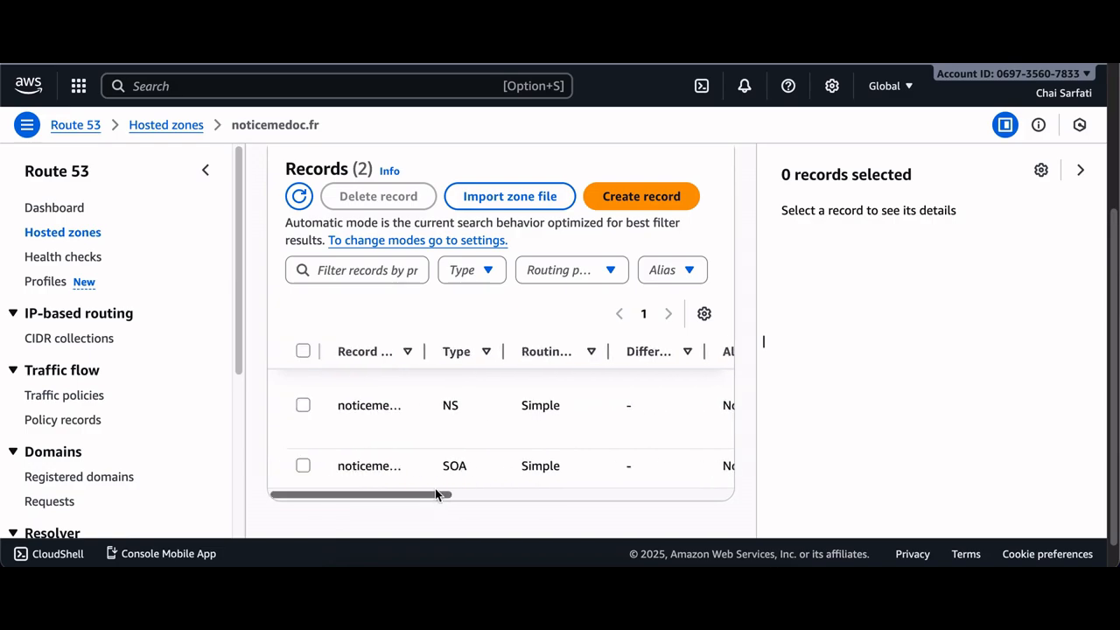
{"action": "left_click", "coordinate": [623, 198]}
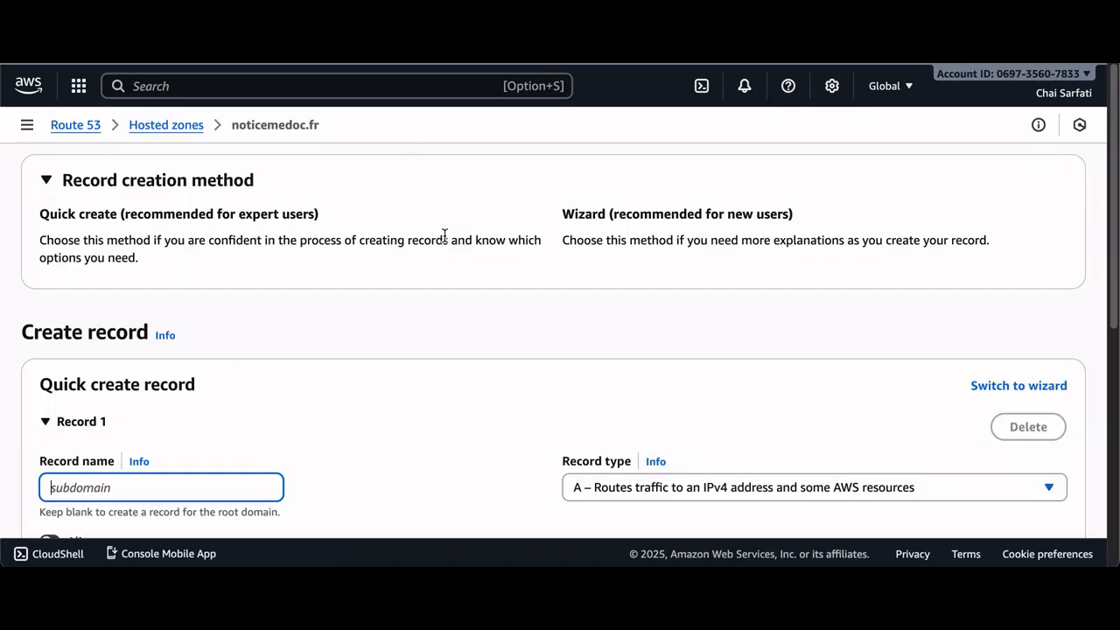
Create an A record for the root domain noticemedoc.fr with value 98.88.204.3
{"action": "scroll", "coordinate": [193, 400], "scroll_direction": "down", "scroll_amount": 4}
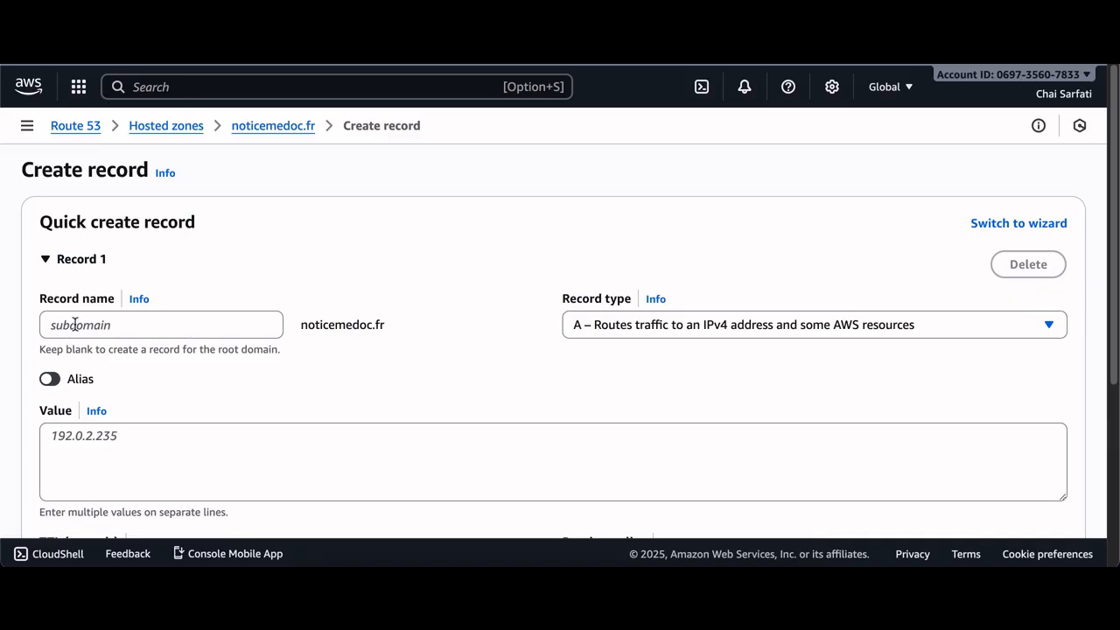
{"action": "left_click", "coordinate": [135, 326]}
{"action": "scroll", "coordinate": [188, 329], "scroll_direction": "down", "scroll_amount": 1}
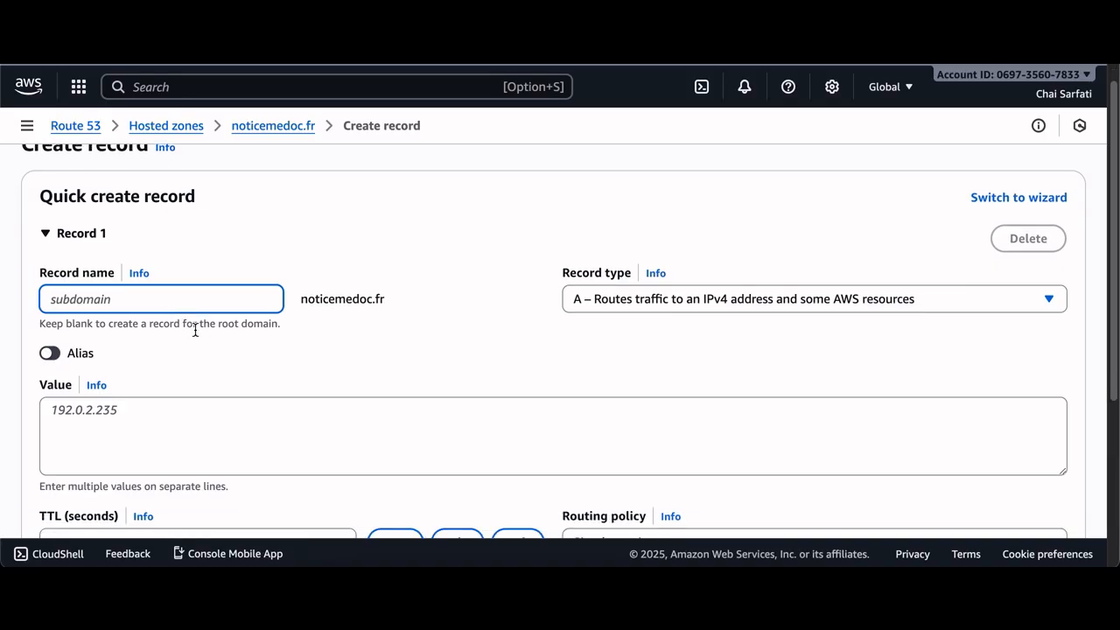
{"action": "left_click", "coordinate": [129, 407]}
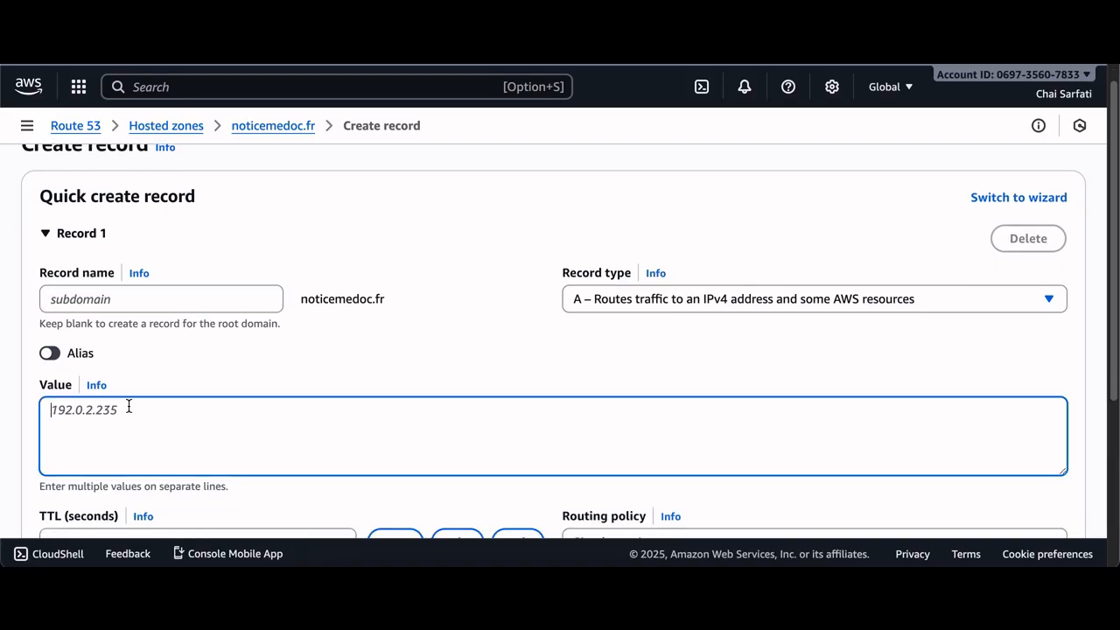
{"action": "type", "text": "98.88."}
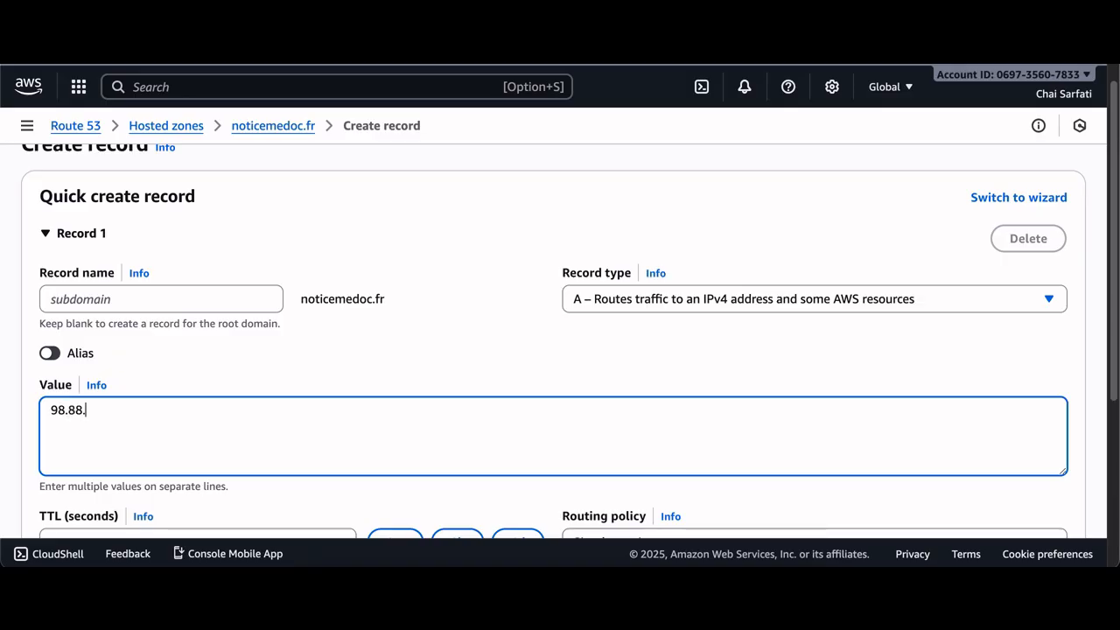
{"action": "type", "text": "204.3"}
{"action": "scroll", "coordinate": [272, 354], "scroll_direction": "down", "scroll_amount": 2}
{"action": "scroll", "coordinate": [140, 446], "scroll_direction": "down", "scroll_amount": 4}
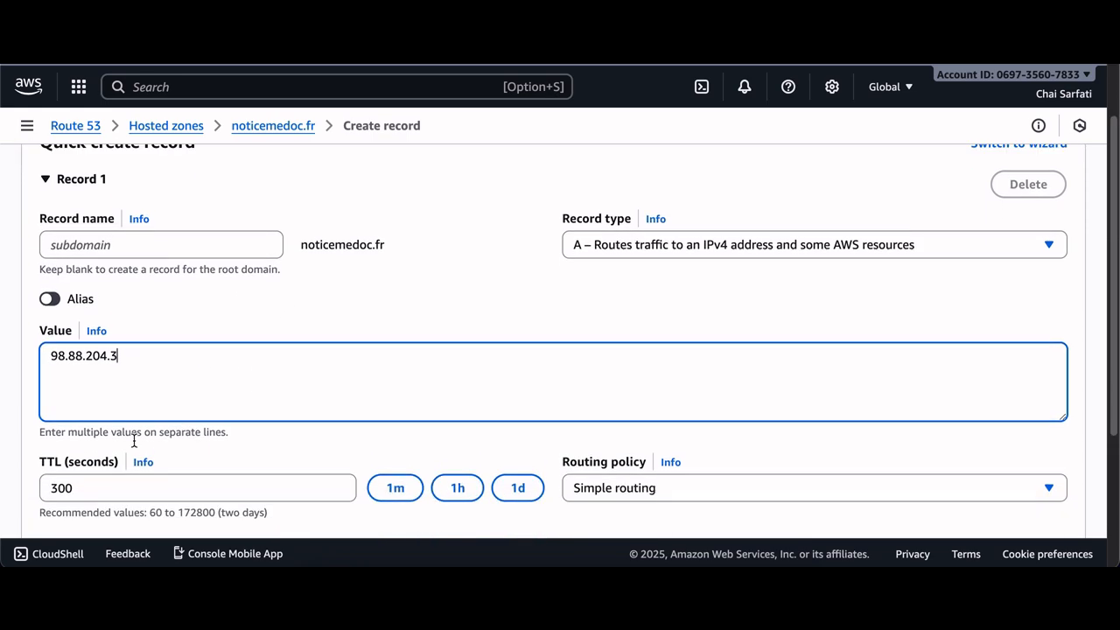
{"action": "scroll", "coordinate": [163, 406], "scroll_direction": "up", "scroll_amount": 2}
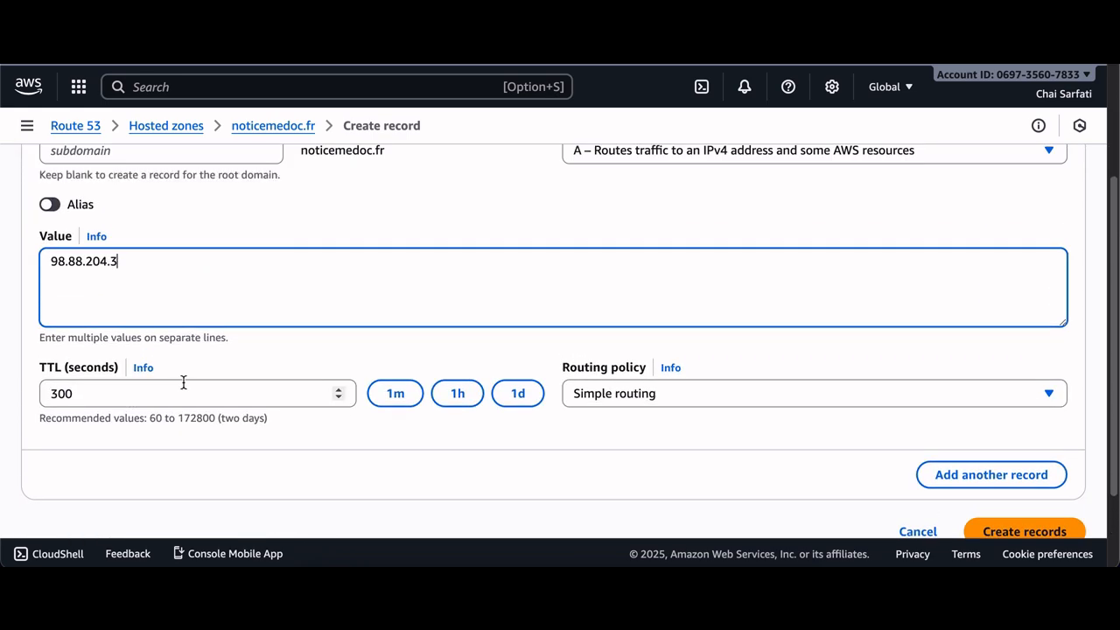
{"action": "scroll", "coordinate": [578, 407], "scroll_direction": "up", "scroll_amount": 4}
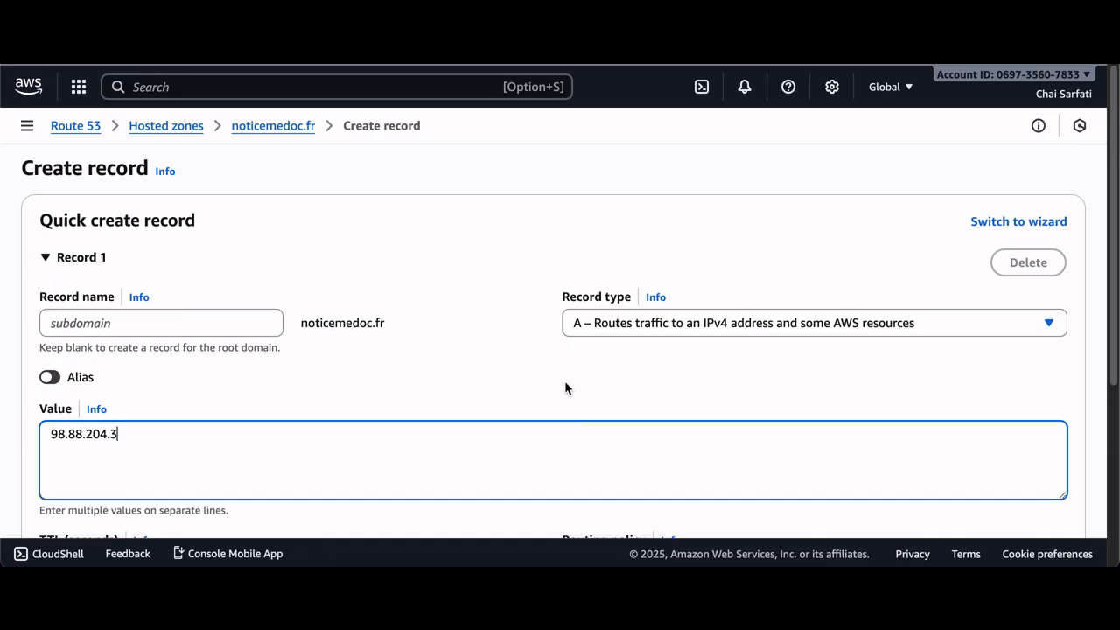
{"action": "scroll", "coordinate": [340, 445], "scroll_direction": "down", "scroll_amount": 4}
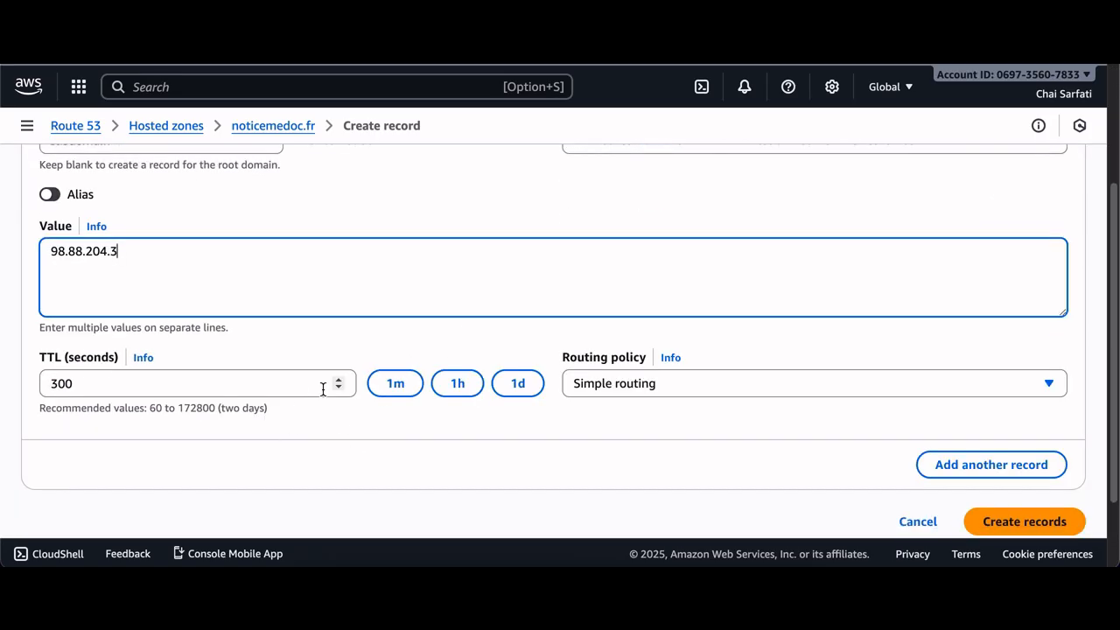
{"action": "scroll", "coordinate": [508, 352], "scroll_direction": "up", "scroll_amount": 4}
{"action": "scroll", "coordinate": [819, 430], "scroll_direction": "down", "scroll_amount": 6}
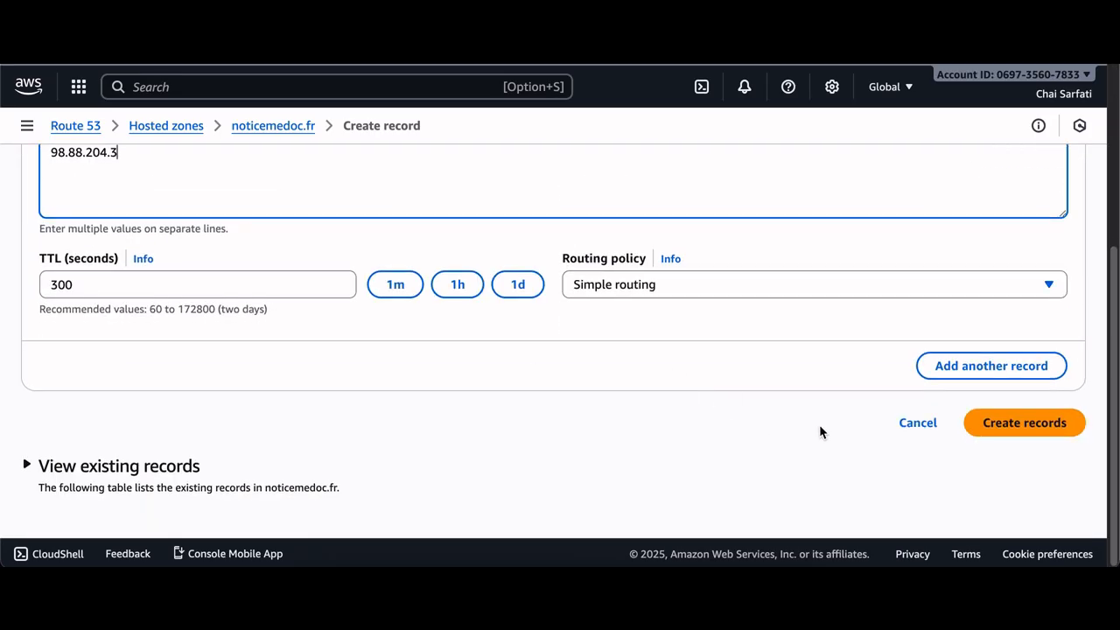
{"action": "left_click", "coordinate": [1023, 424]}
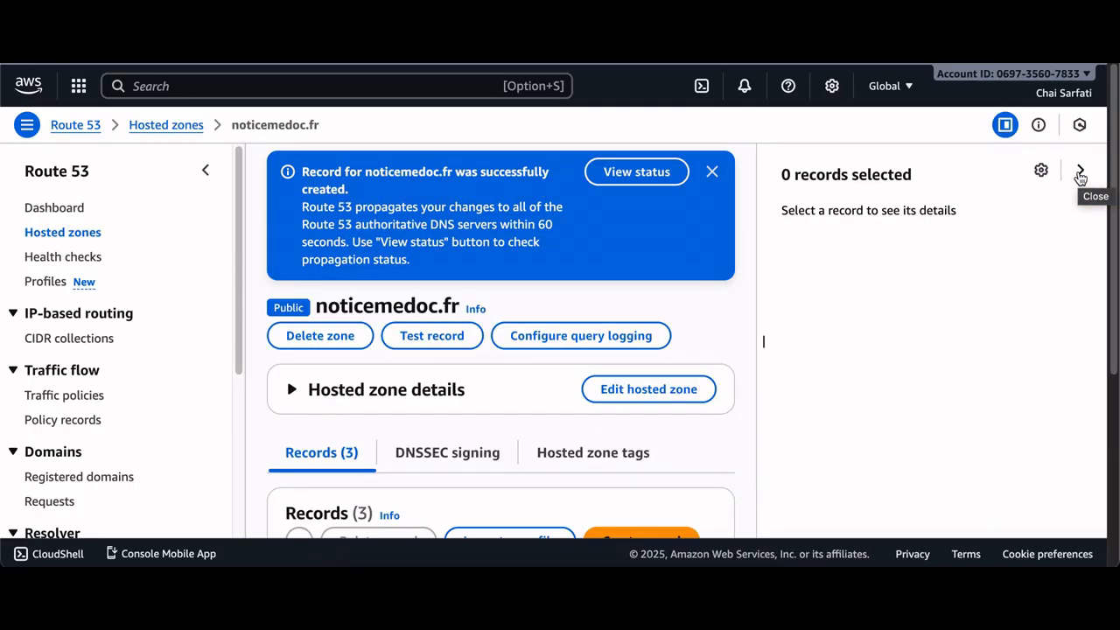
{"action": "scroll", "coordinate": [665, 368], "scroll_direction": "down", "scroll_amount": 3}
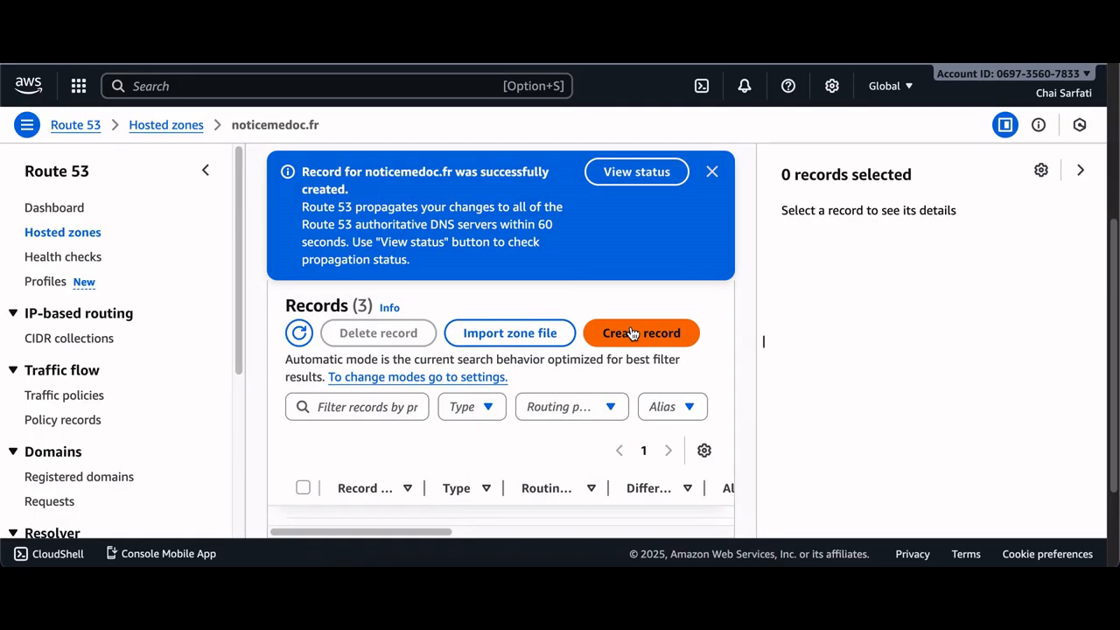
{"action": "left_click", "coordinate": [663, 306]}
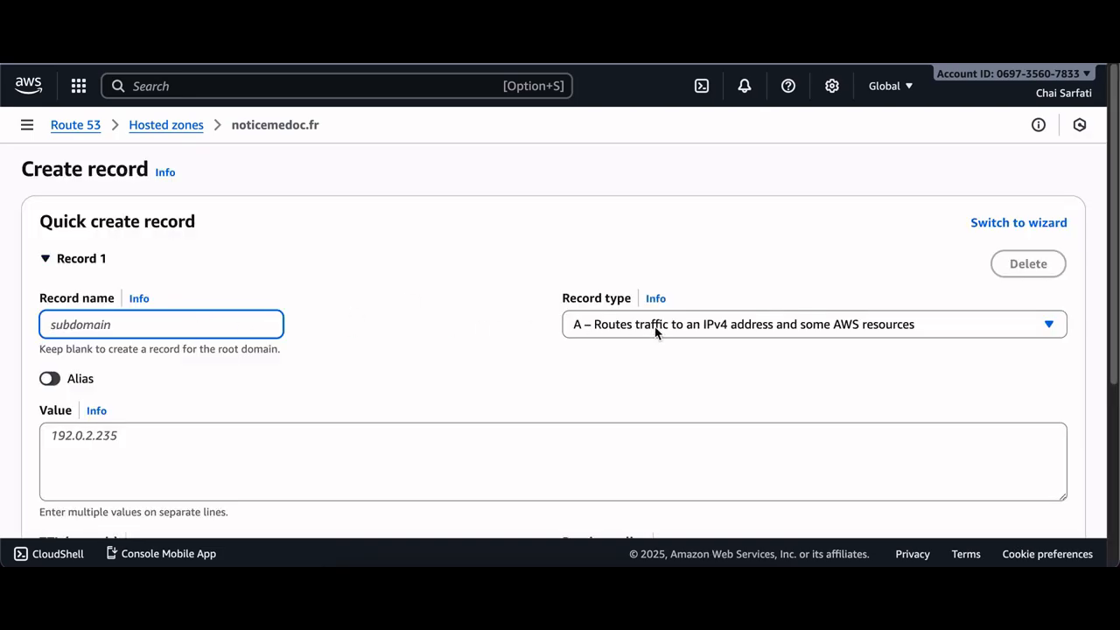
{"action": "left_click", "coordinate": [689, 321]}
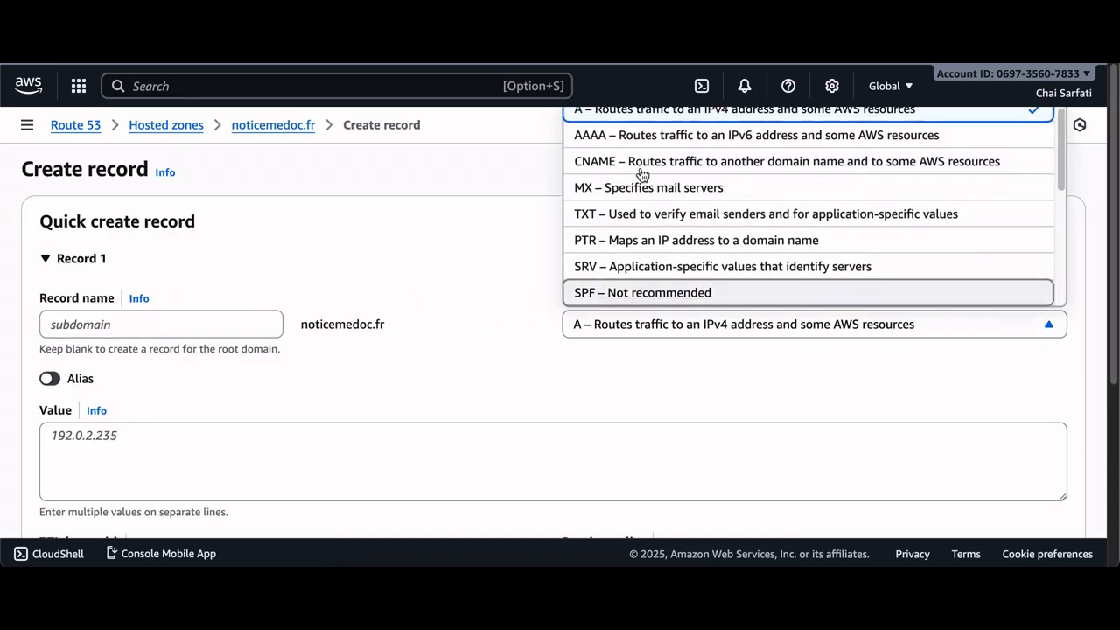
{"action": "left_click", "coordinate": [673, 172]}
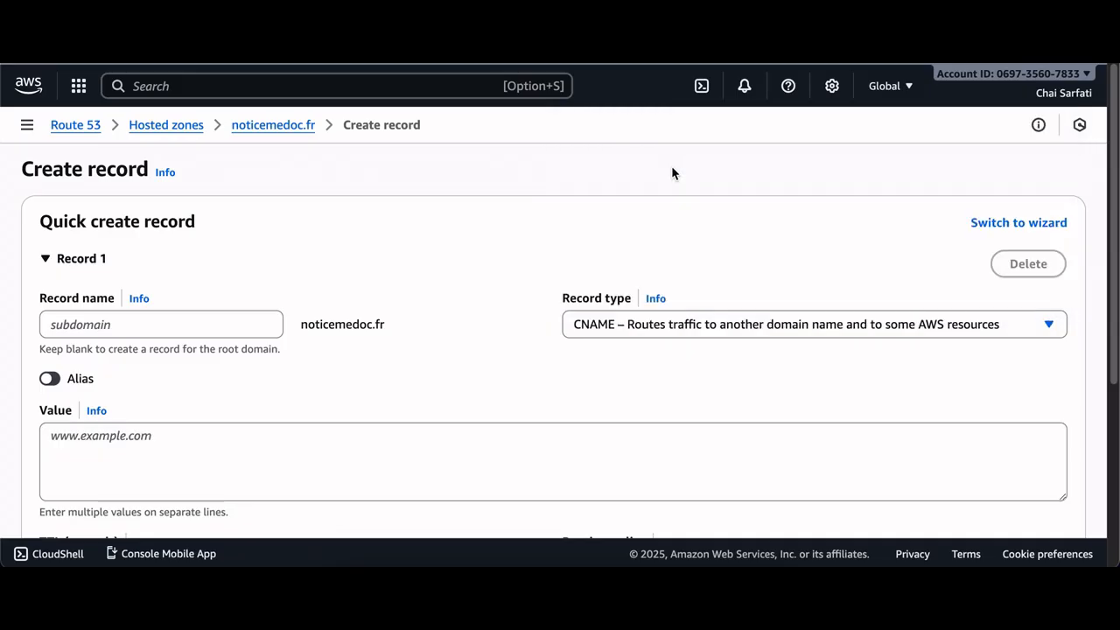
{"action": "left_click", "coordinate": [157, 329]}
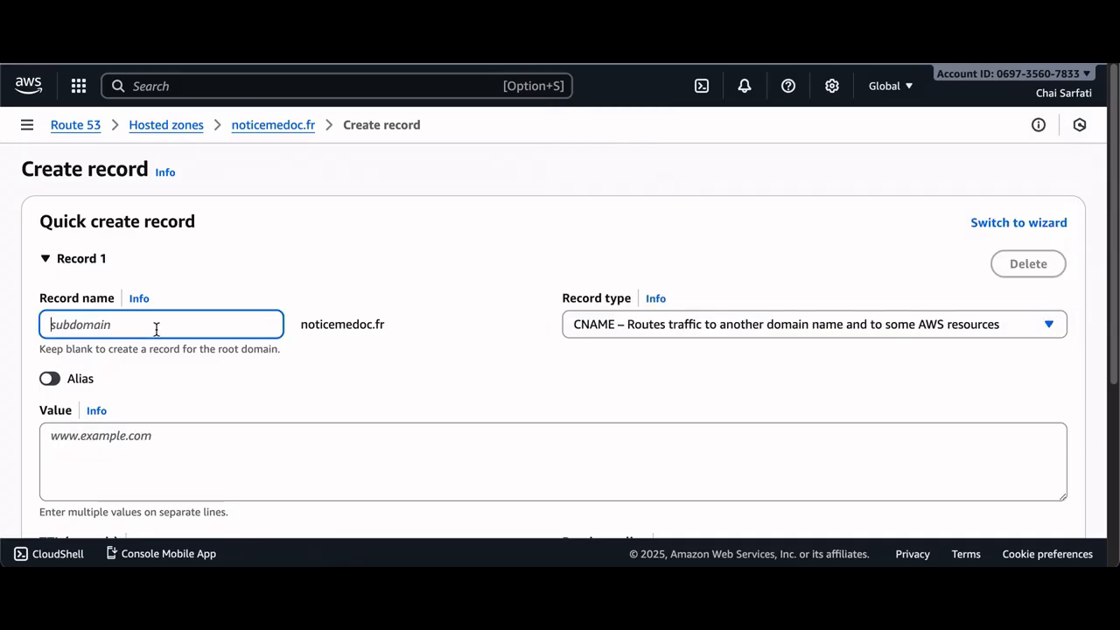
{"action": "type", "text": "ww"}
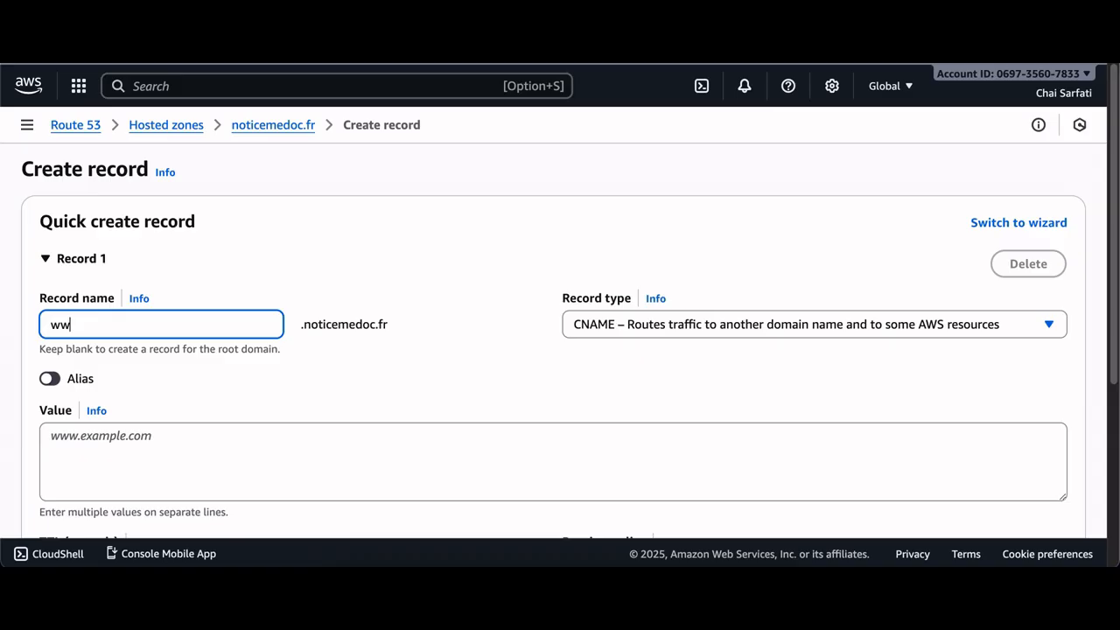
{"action": "type", "text": "w"}
Set the CNAME record's value to noticemedoc.fr and create the record
{"action": "left_click", "coordinate": [166, 435]}
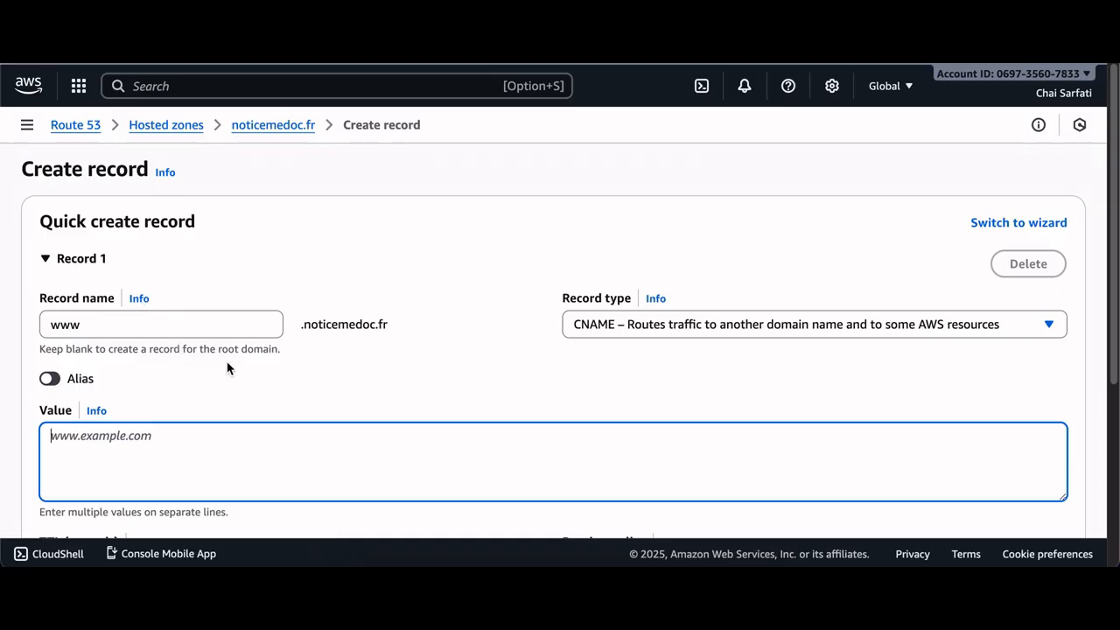
{"action": "type", "text": "notice"}
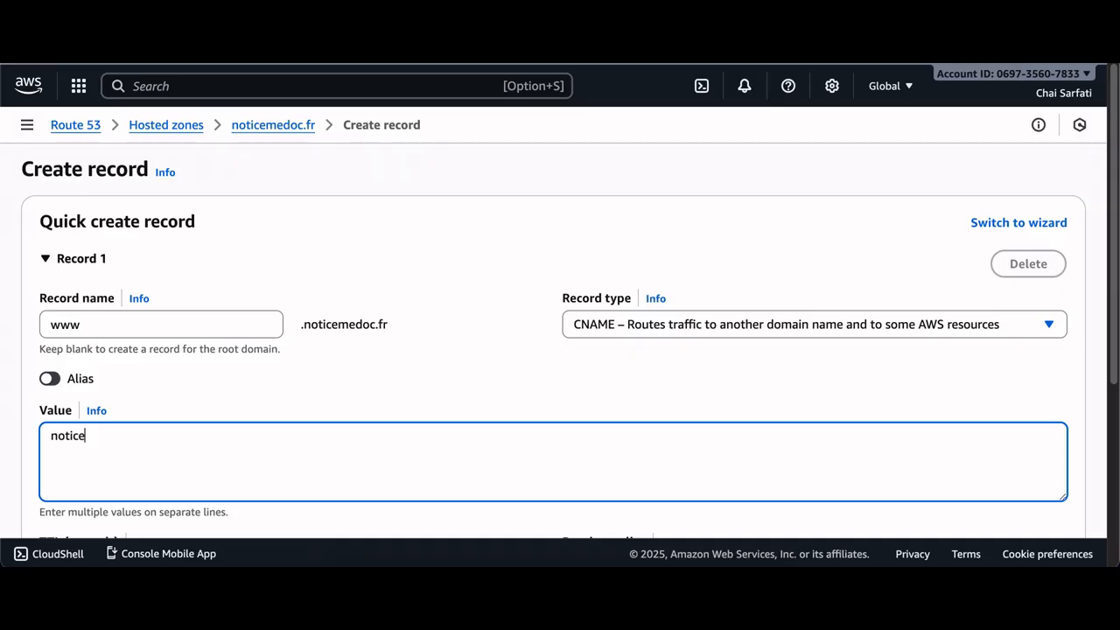
{"action": "type", "text": "medosc.fr"}
{"action": "scroll", "coordinate": [452, 330], "scroll_direction": "down", "scroll_amount": 3}
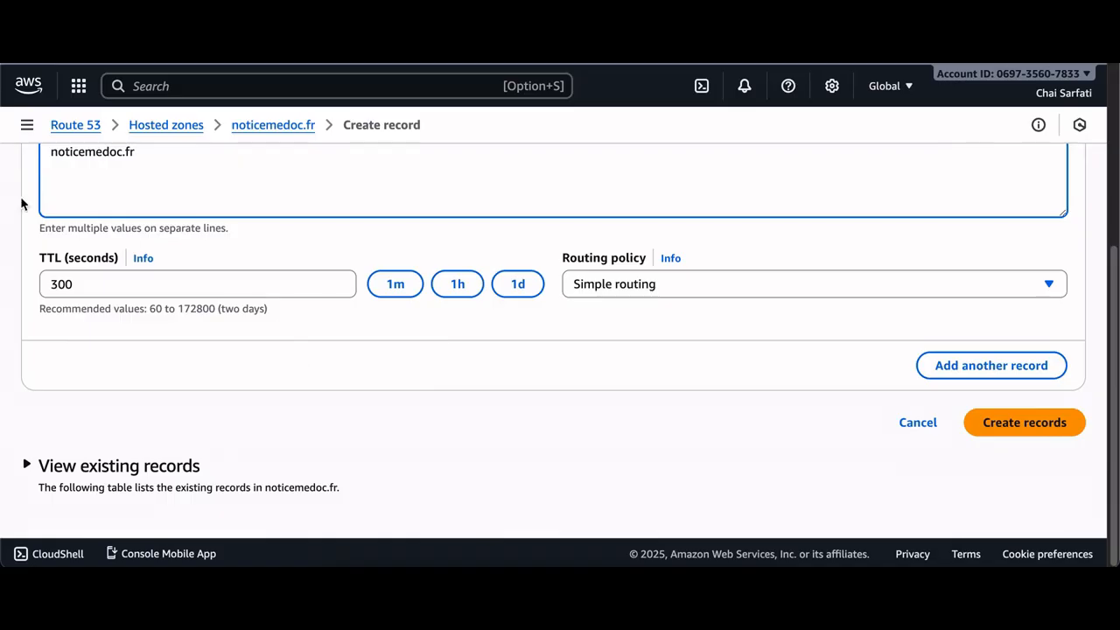
{"action": "scroll", "coordinate": [428, 339], "scroll_direction": "up", "scroll_amount": 1}
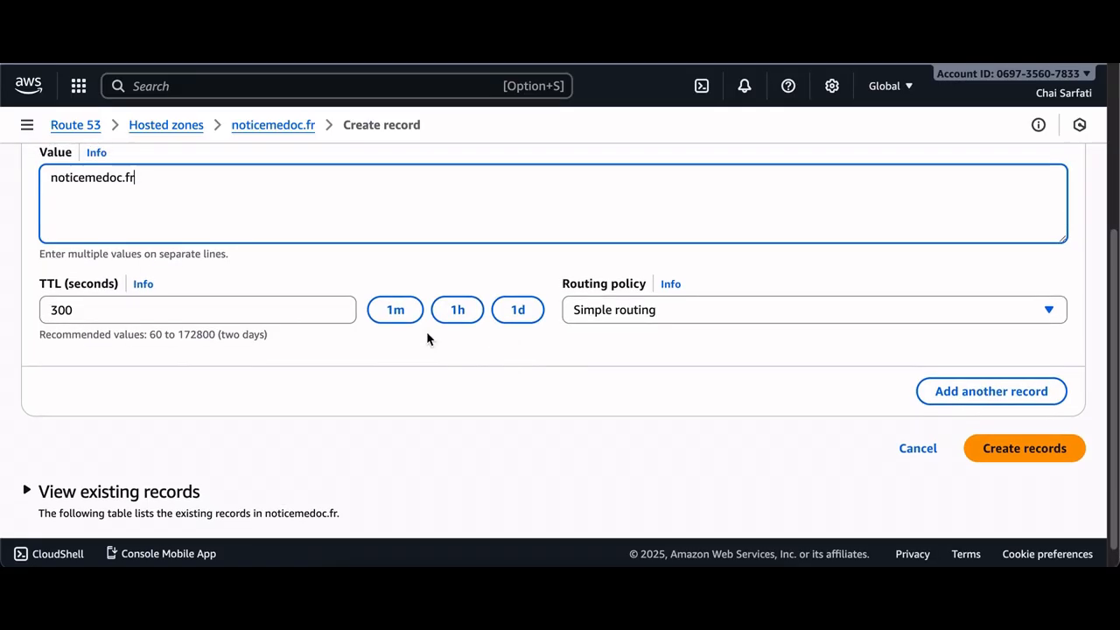
{"action": "left_click", "coordinate": [1013, 461]}
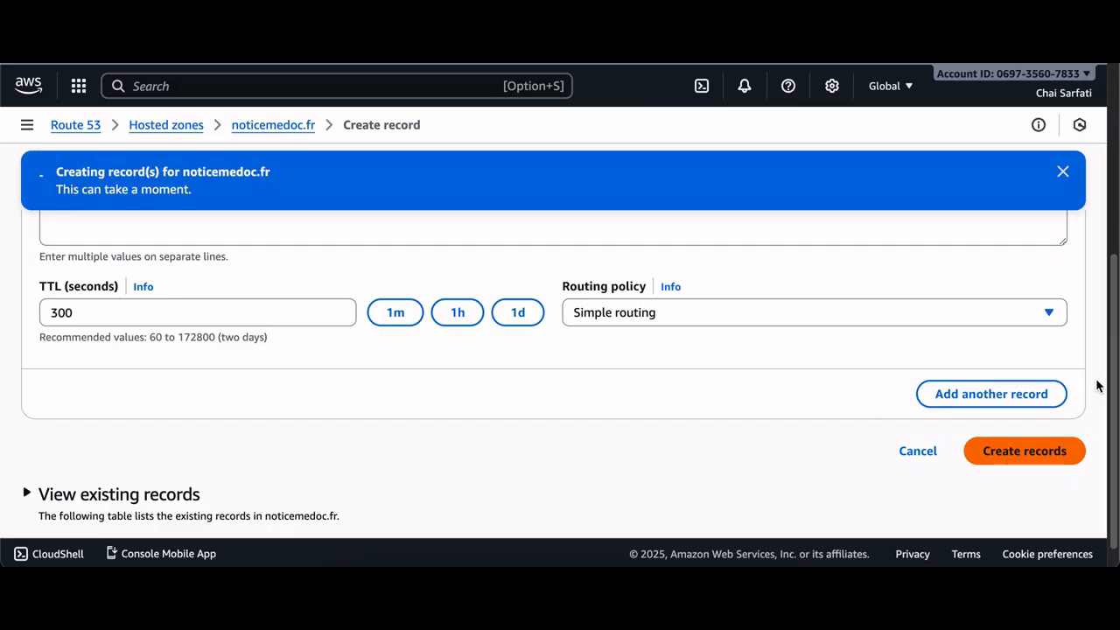
Check the record change's propagation status and review the hosted zone's list of records
{"action": "left_click", "coordinate": [1000, 171]}
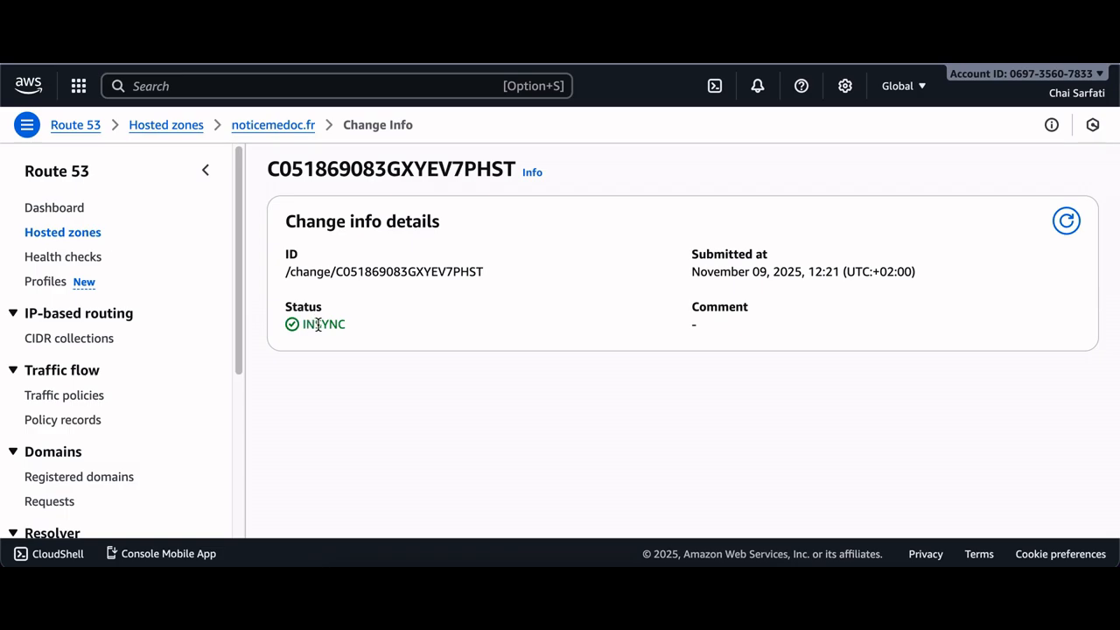
{"action": "left_click", "coordinate": [291, 129]}
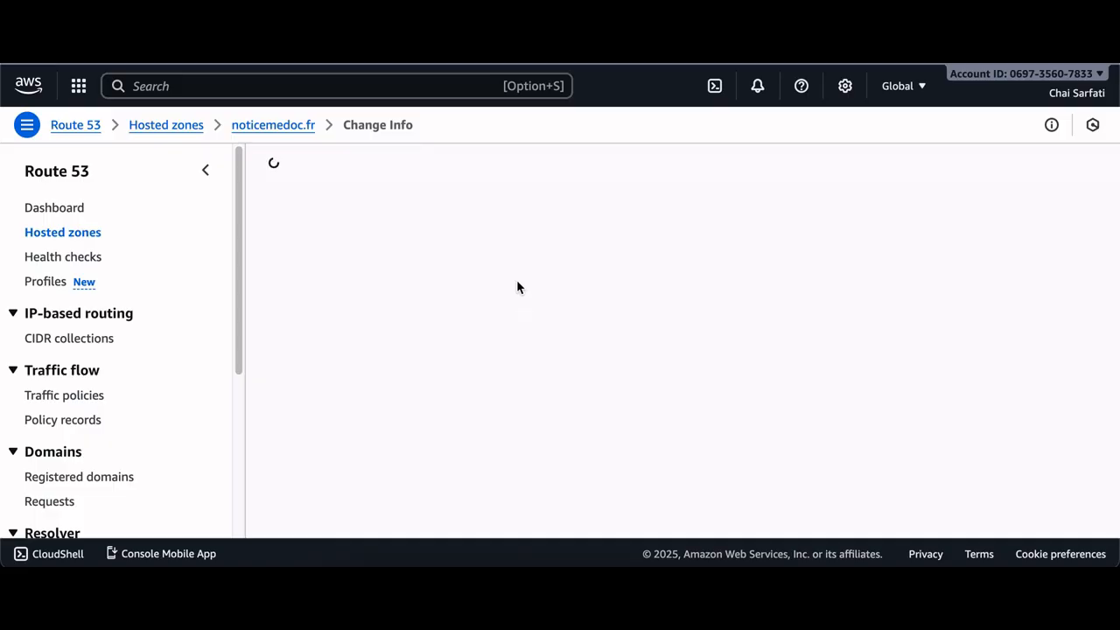
{"action": "scroll", "coordinate": [427, 357], "scroll_direction": "down", "scroll_amount": 1}
{"action": "scroll", "coordinate": [433, 372], "scroll_direction": "down", "scroll_amount": 1}
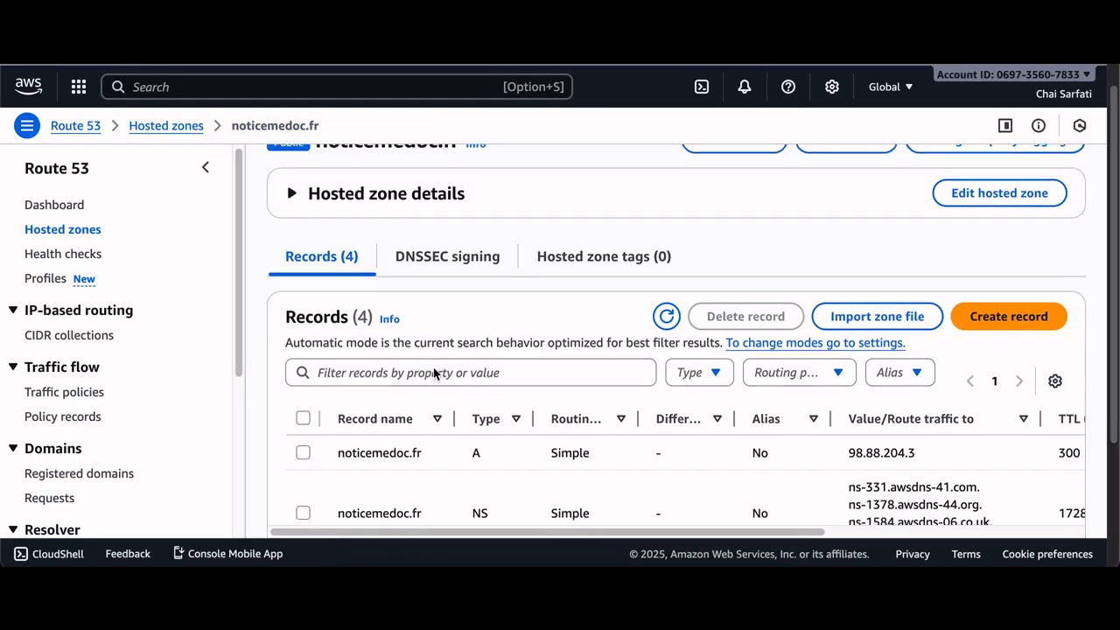
{"action": "scroll", "coordinate": [368, 245], "scroll_direction": "up", "scroll_amount": 1}
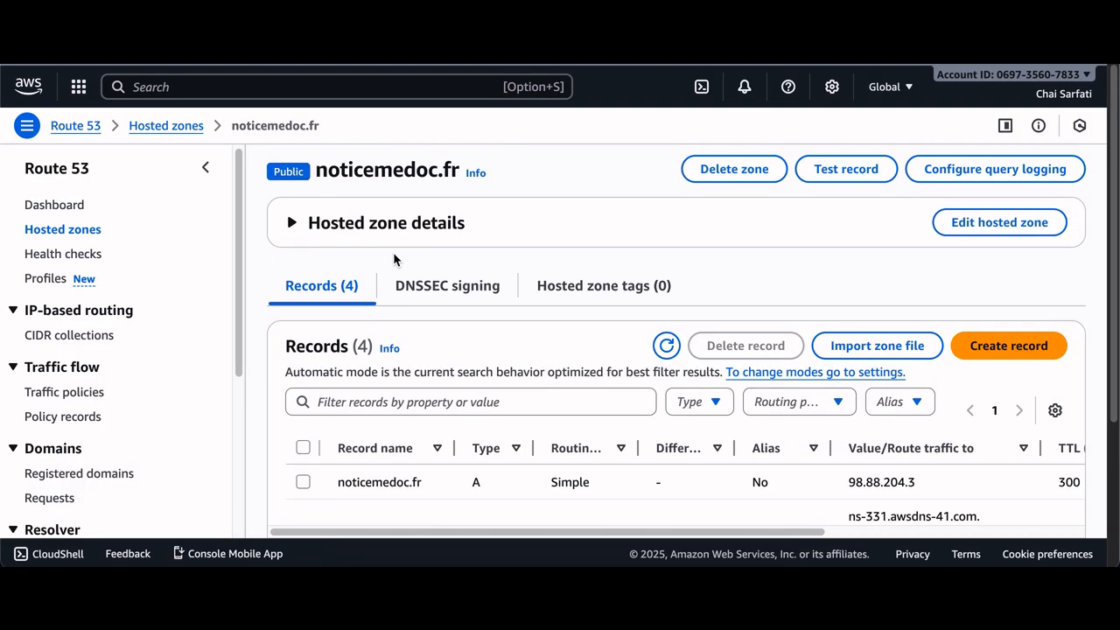
{"action": "scroll", "coordinate": [398, 289], "scroll_direction": "down", "scroll_amount": 5}
{"action": "scroll", "coordinate": [518, 385], "scroll_direction": "up", "scroll_amount": 5}
{"action": "scroll", "coordinate": [516, 429], "scroll_direction": "down", "scroll_amount": 1}
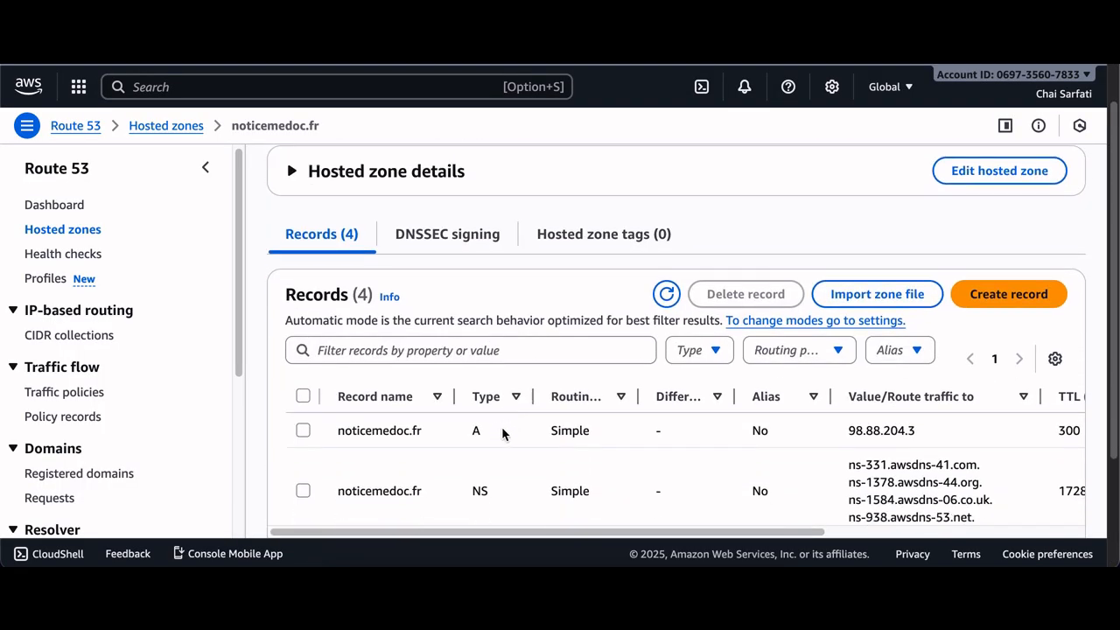
{"action": "scroll", "coordinate": [502, 434], "scroll_direction": "down", "scroll_amount": 1}
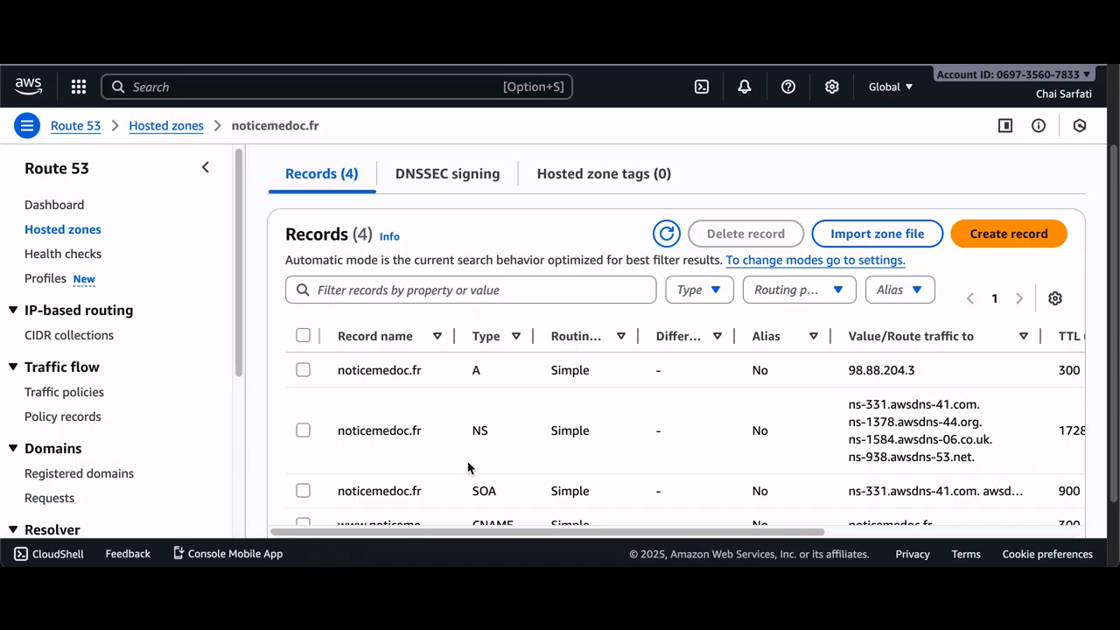
{"action": "scroll", "coordinate": [484, 499], "scroll_direction": "down", "scroll_amount": 1}
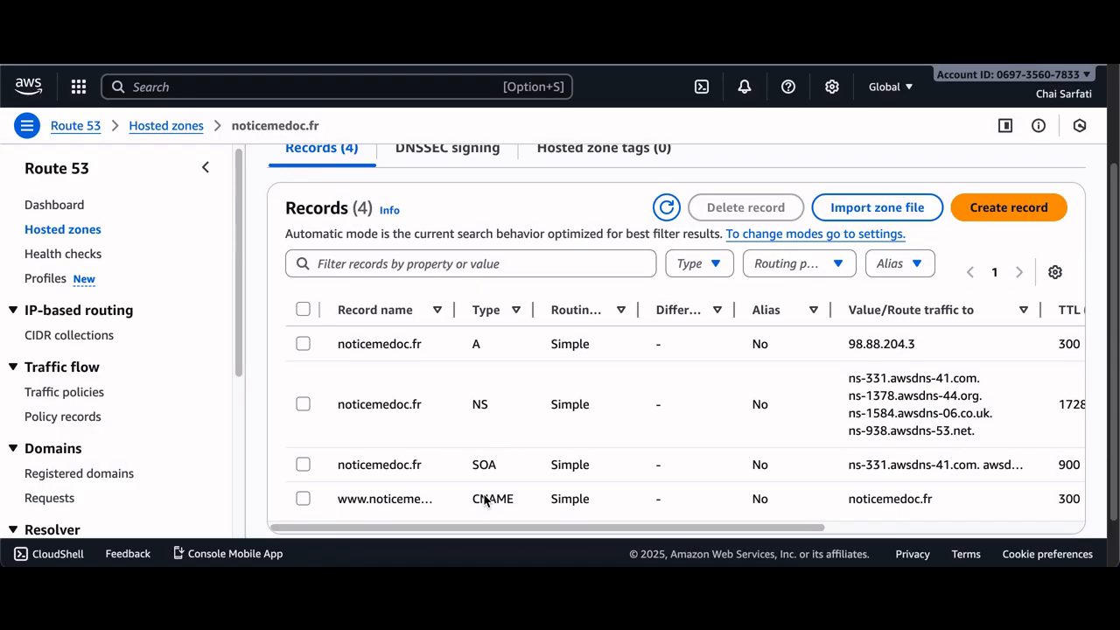
{"action": "scroll", "coordinate": [487, 506], "scroll_direction": "up", "scroll_amount": 4}
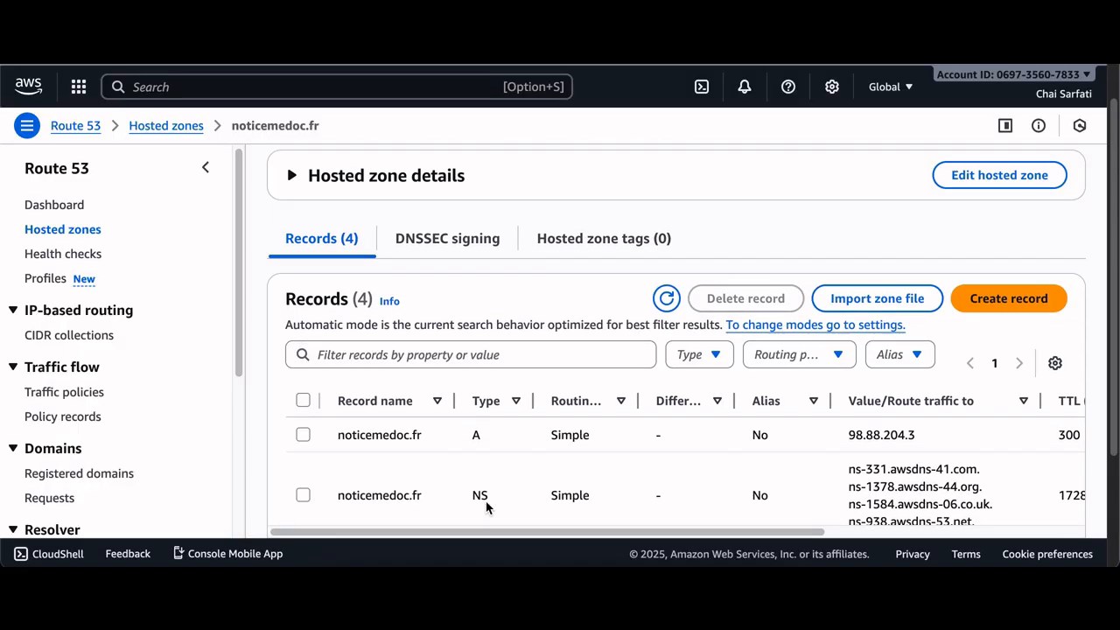
{"action": "scroll", "coordinate": [478, 455], "scroll_direction": "down", "scroll_amount": 1}
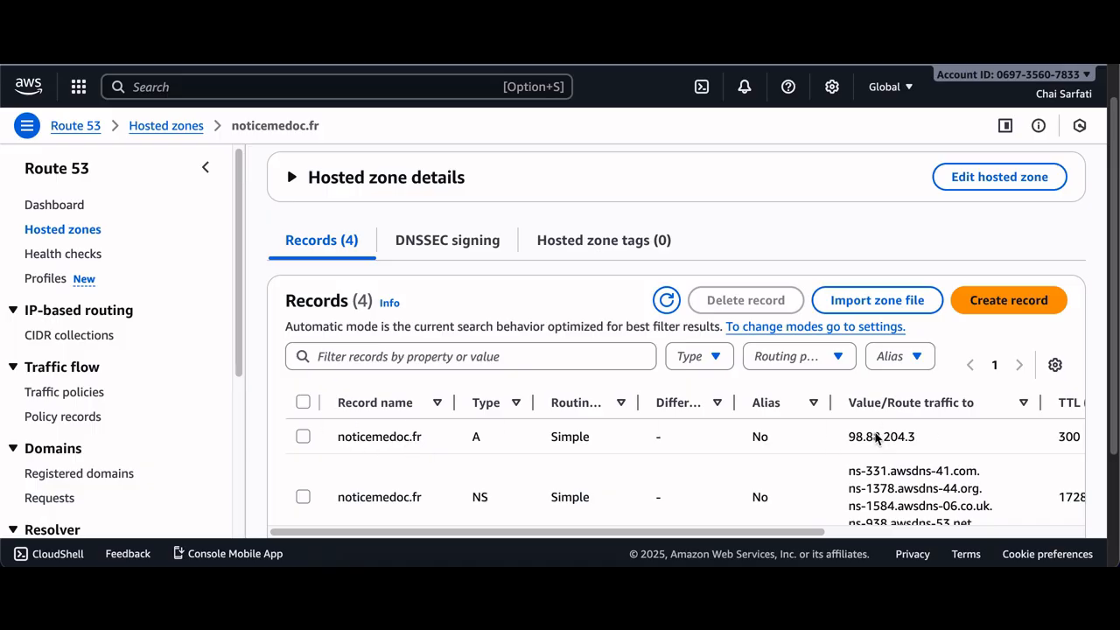
{"action": "scroll", "coordinate": [877, 436], "scroll_direction": "down", "scroll_amount": 3}
{"action": "scroll", "coordinate": [397, 432], "scroll_direction": "up", "scroll_amount": 1}
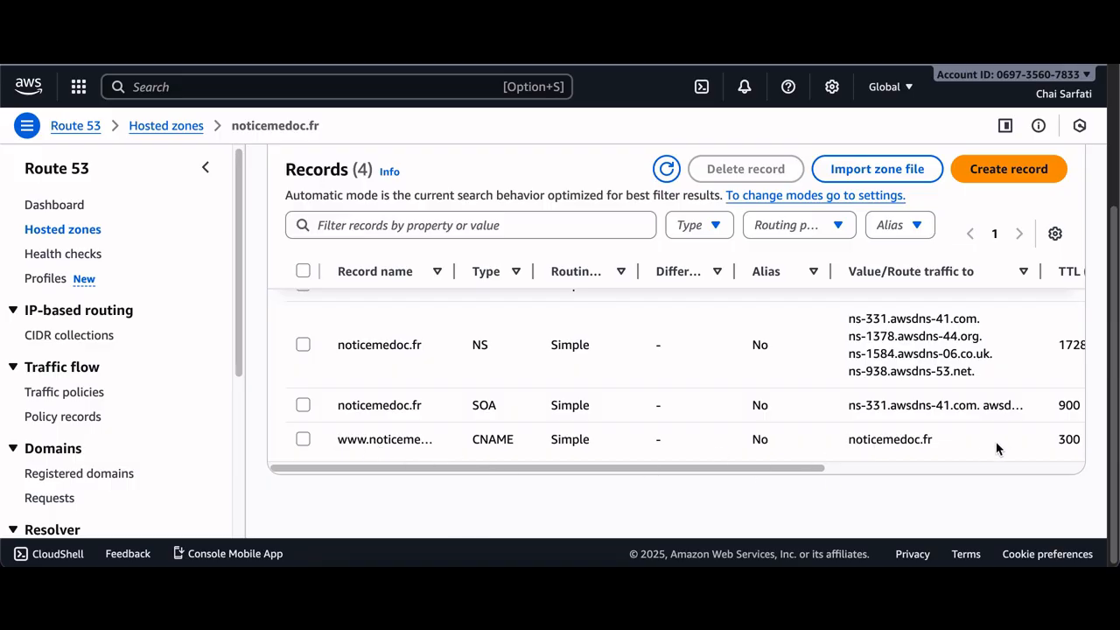
{"action": "scroll", "coordinate": [638, 449], "scroll_direction": "up", "scroll_amount": 5}
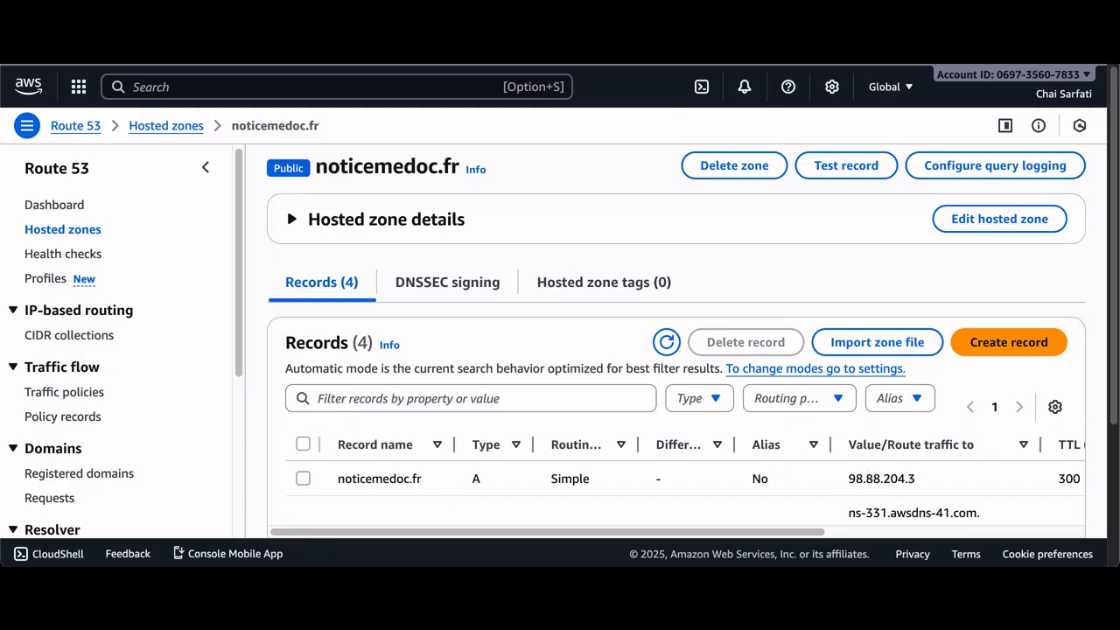
Open noticemedoc.fr in a new browser tab
{"action": "mouse_move", "coordinate": [568, 67]}
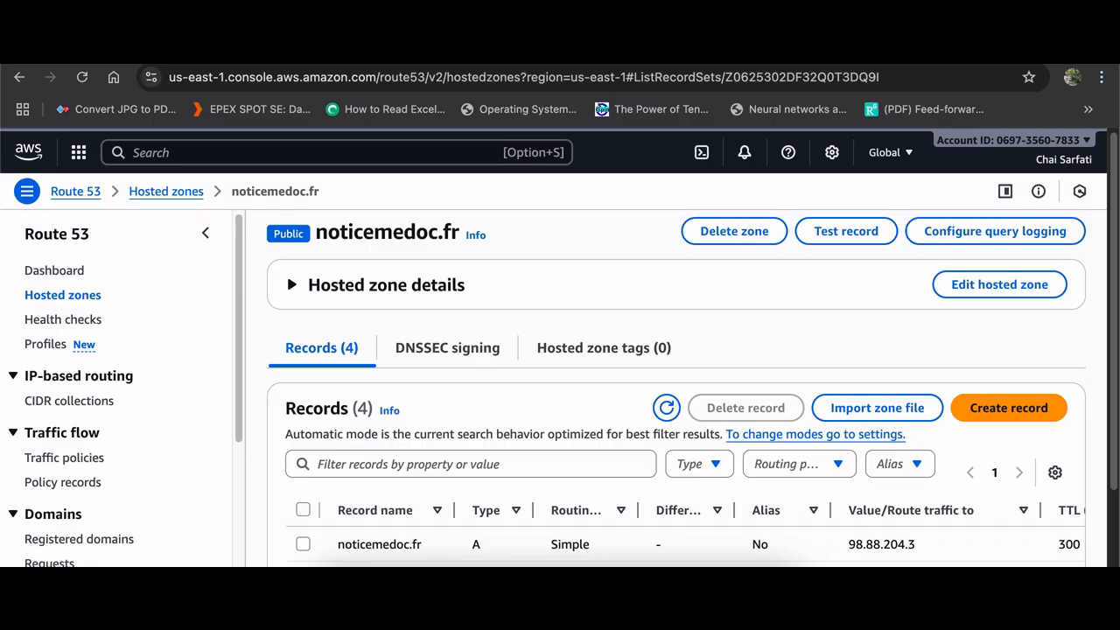
{"action": "key", "text": "super+t"}
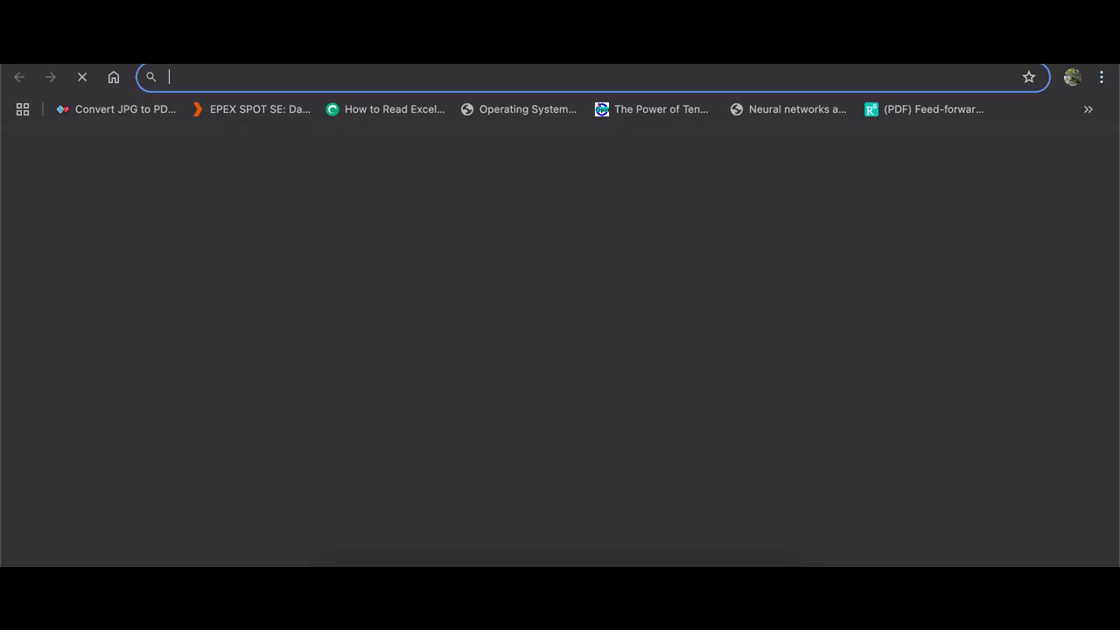
{"action": "left_click", "coordinate": [1073, 77]}
{"action": "left_click", "coordinate": [866, 74]}
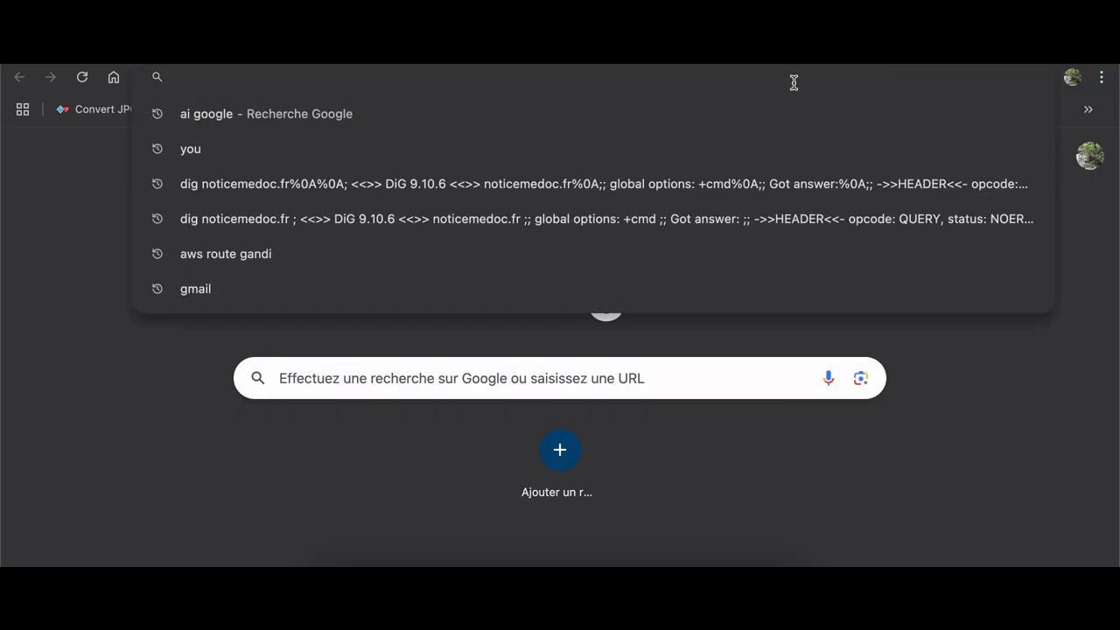
{"action": "type", "text": "no"}
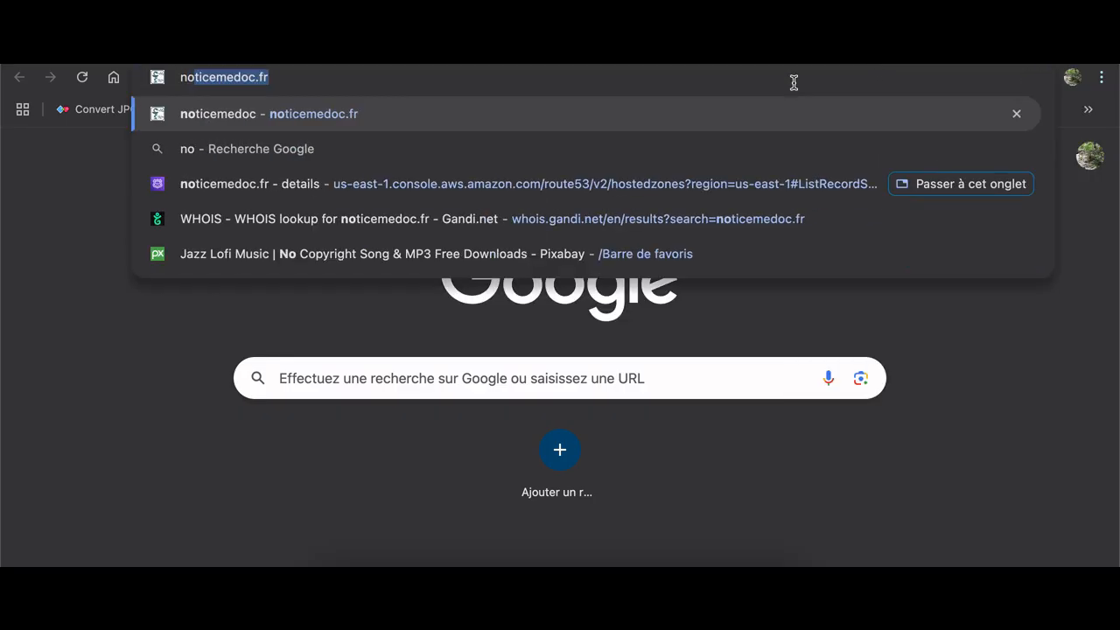
{"action": "key", "text": "Right"}
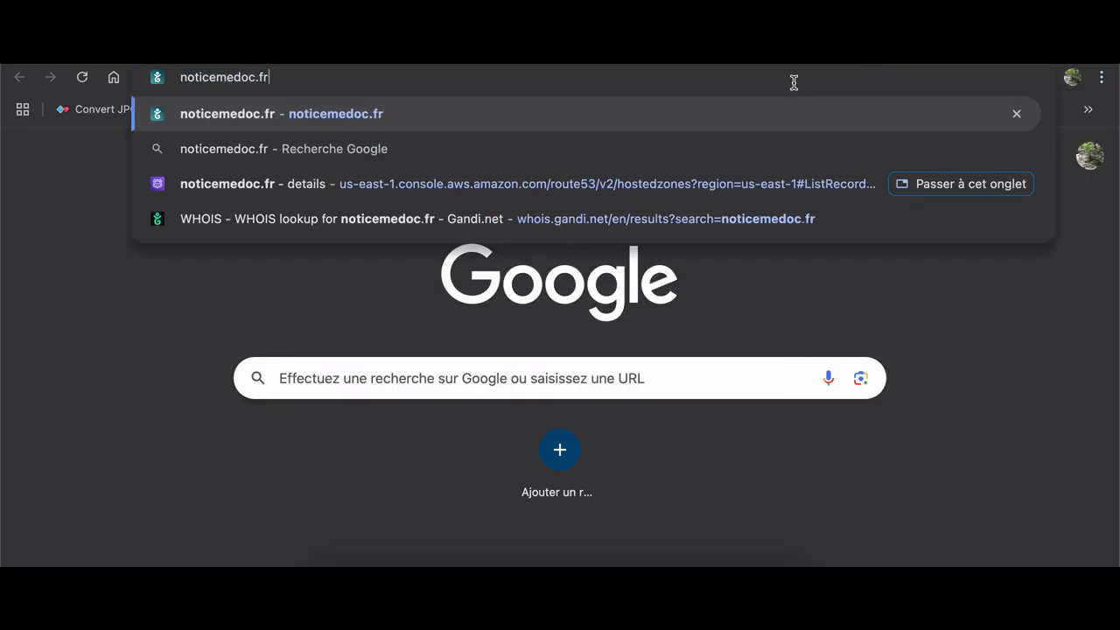
{"action": "key", "text": "Return"}
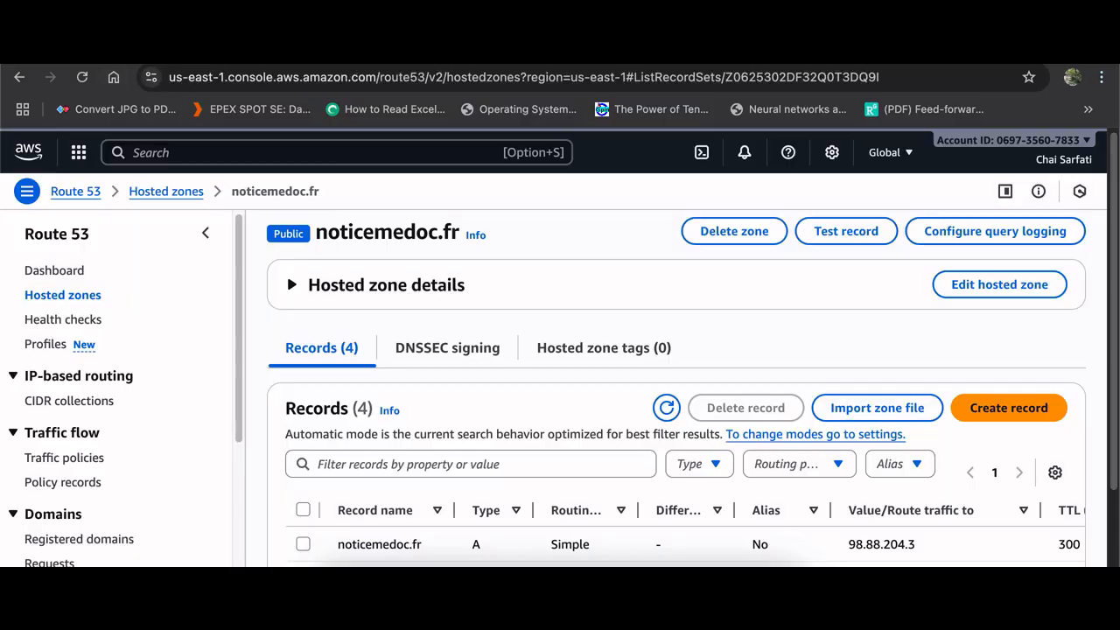
Search the website for bactr and open the BACTRIM FORTE, comprimé sécable leaflet page
{"action": "scroll", "coordinate": [552, 438], "scroll_direction": "down", "scroll_amount": 3}
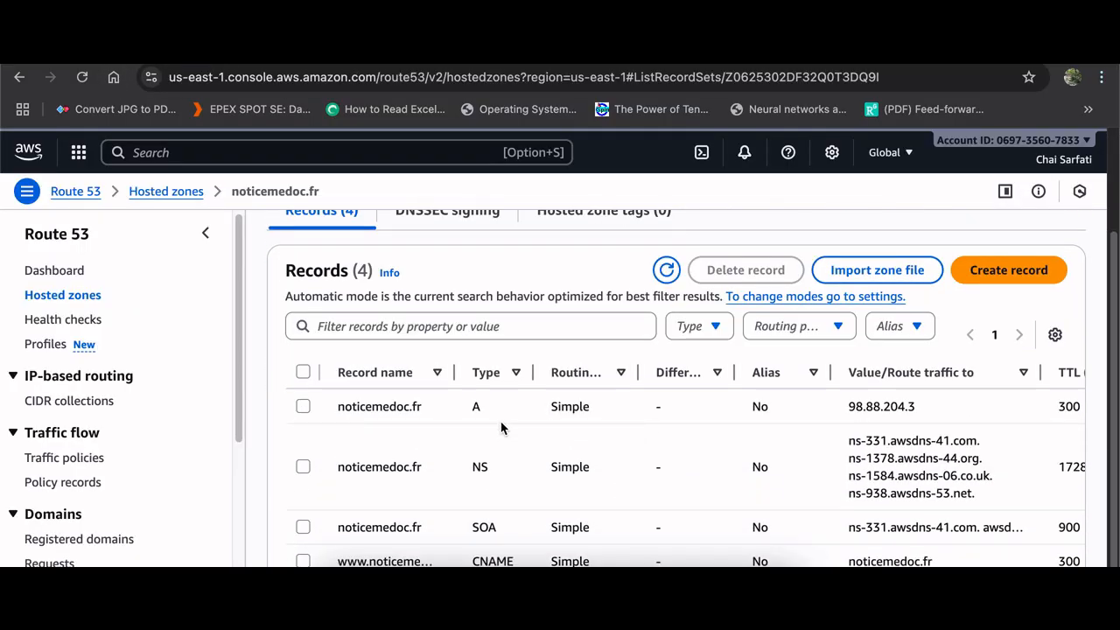
{"action": "scroll", "coordinate": [637, 463], "scroll_direction": "down", "scroll_amount": 1}
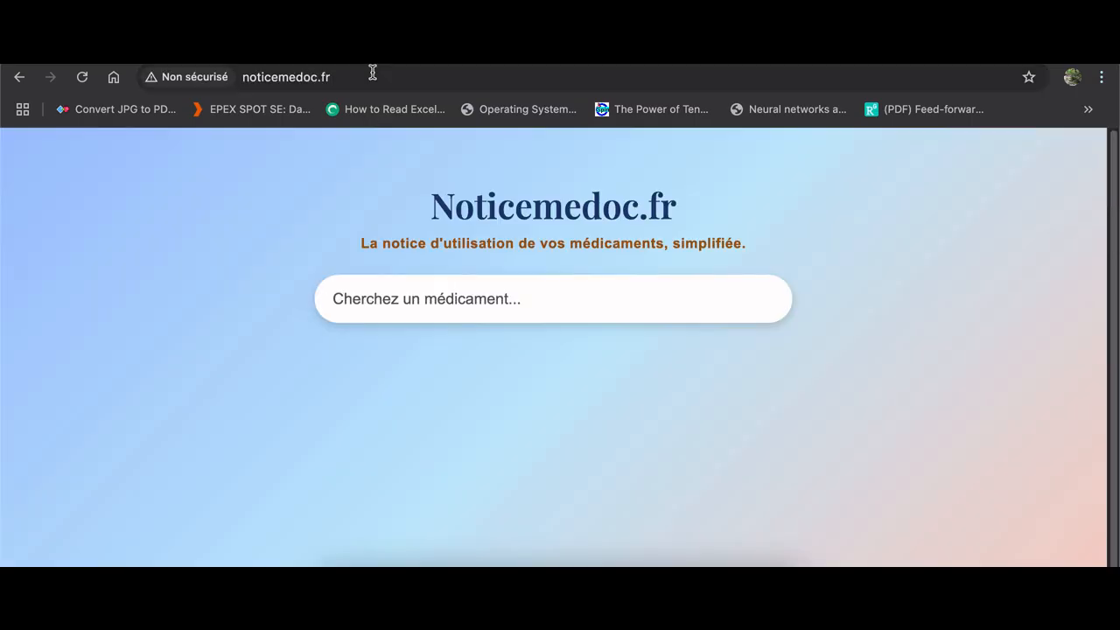
{"action": "left_click", "coordinate": [338, 79]}
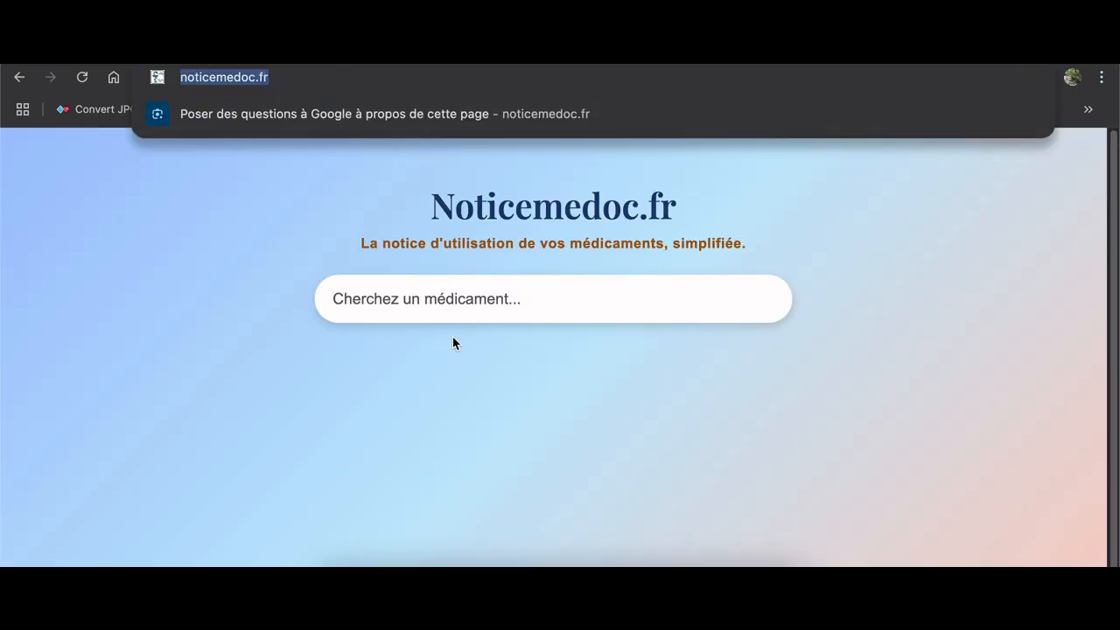
{"action": "left_click", "coordinate": [447, 302]}
{"action": "type", "text": "ba"}
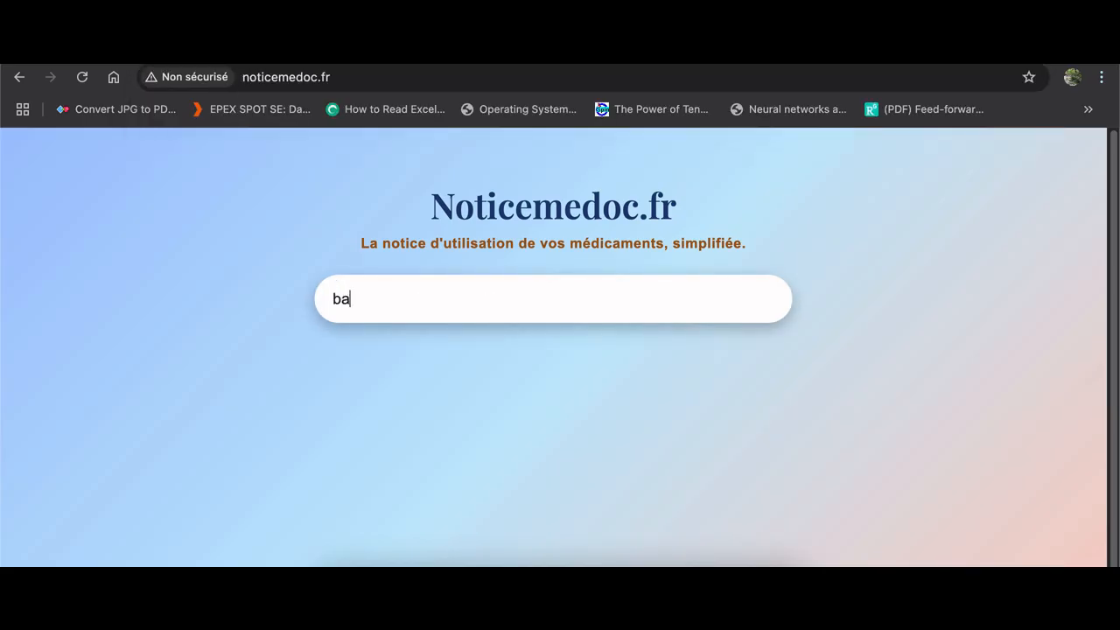
{"action": "type", "text": "ctr"}
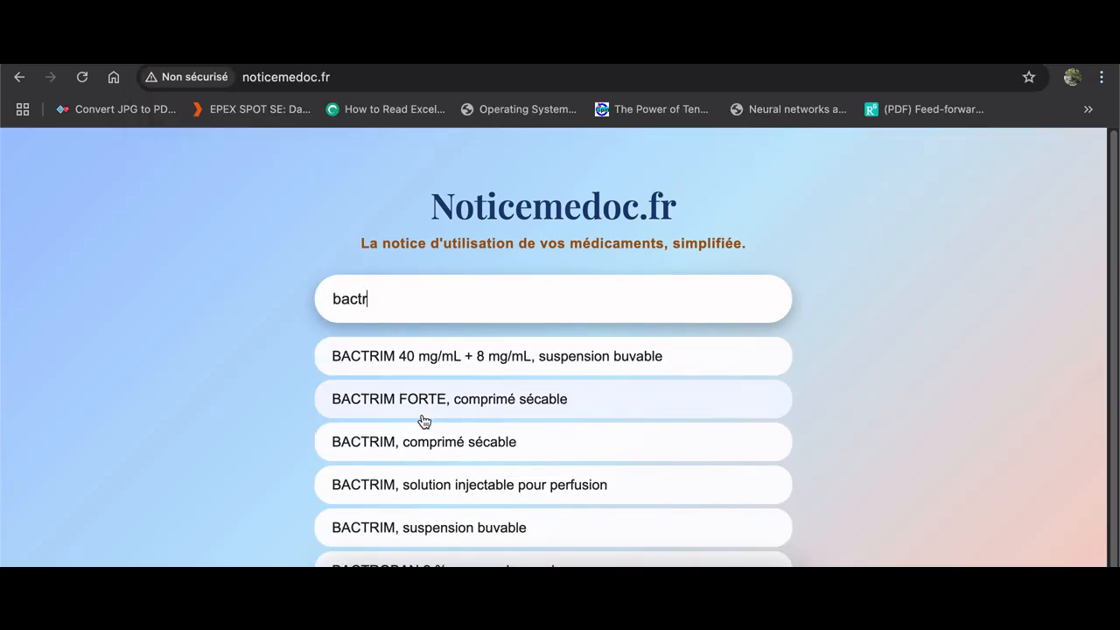
{"action": "left_click", "coordinate": [407, 401]}
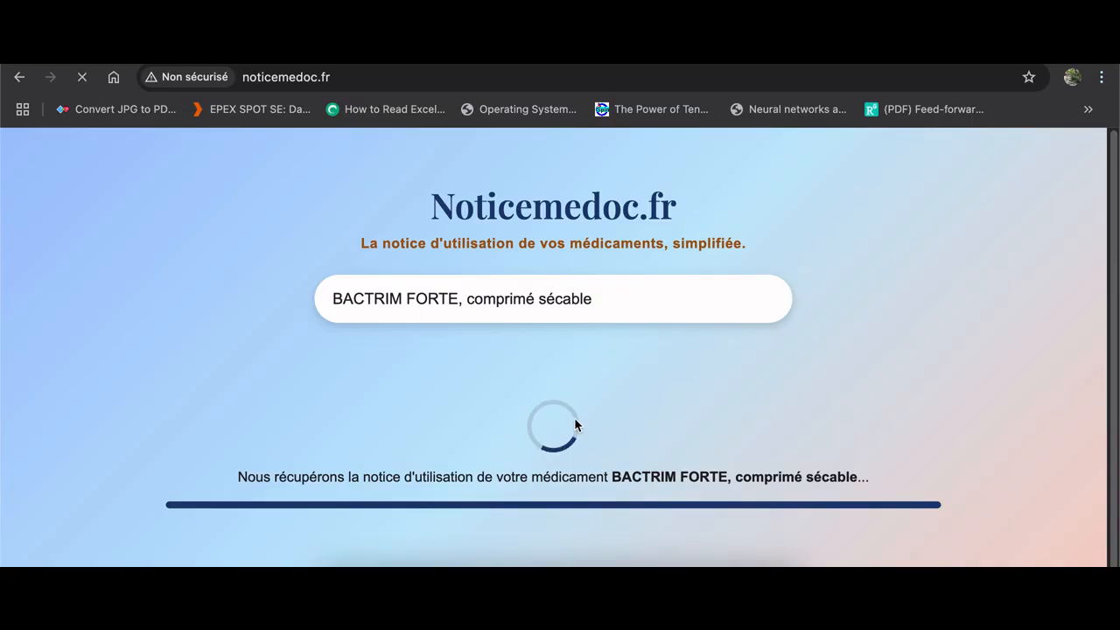
{"action": "scroll", "coordinate": [768, 362], "scroll_direction": "down", "scroll_amount": 3}
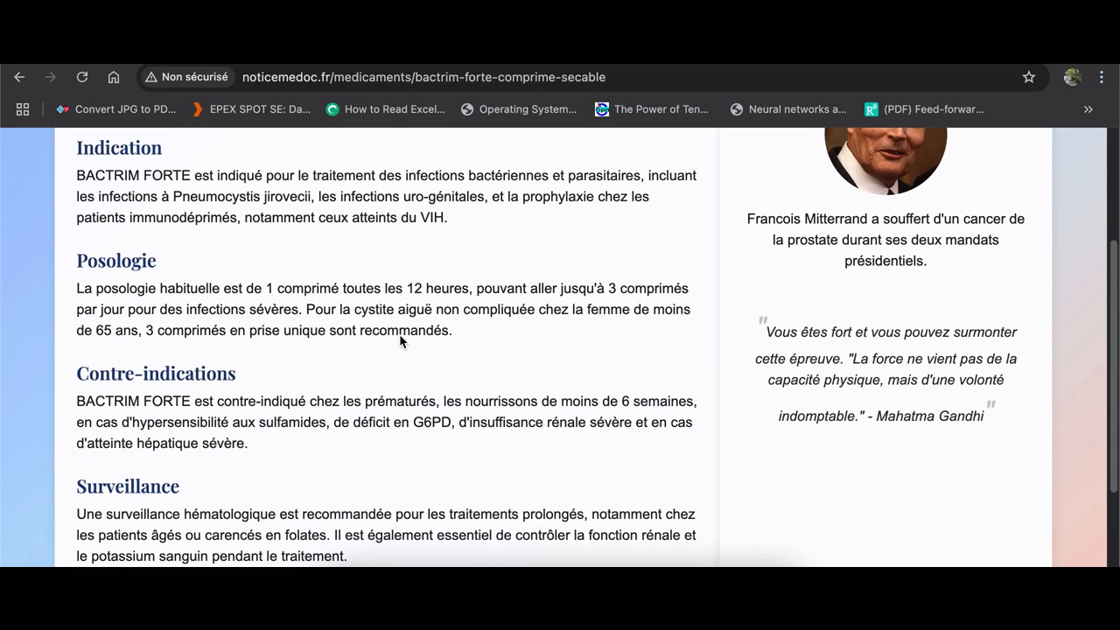
{"action": "scroll", "coordinate": [400, 339], "scroll_direction": "up", "scroll_amount": 3}
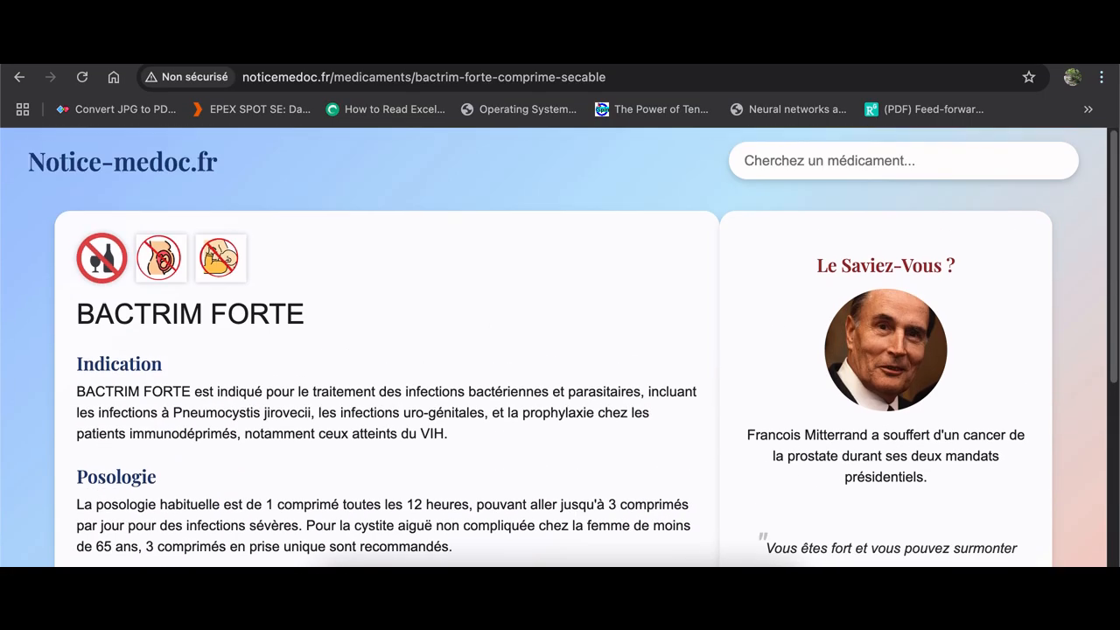